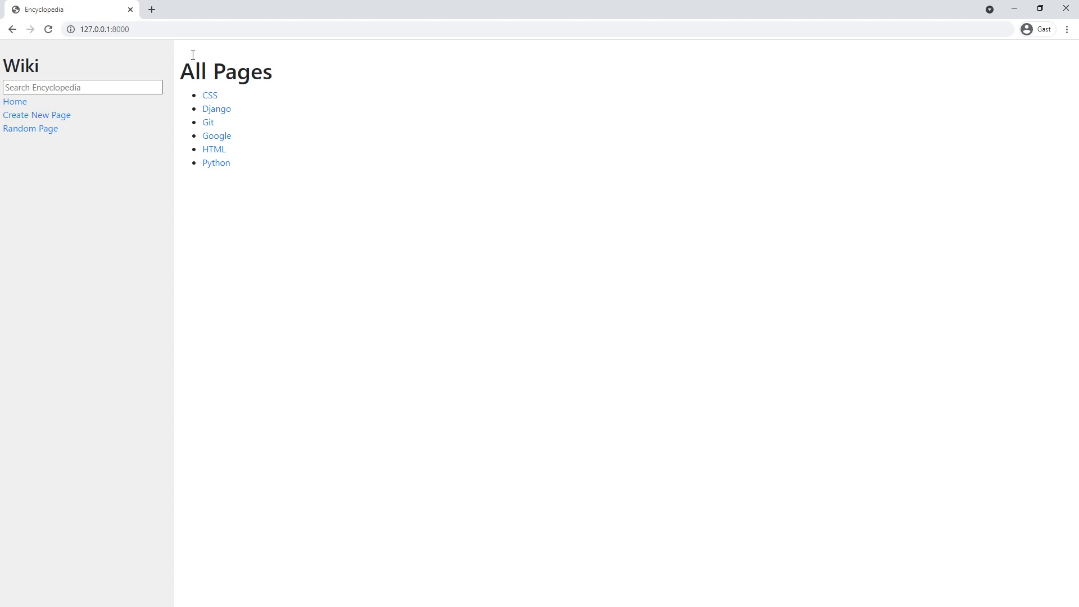
Open the CSS entry directly at the address 127.0.0.1:8000/wiki/CSS and look over its content
click(164, 28)
click(147, 29)
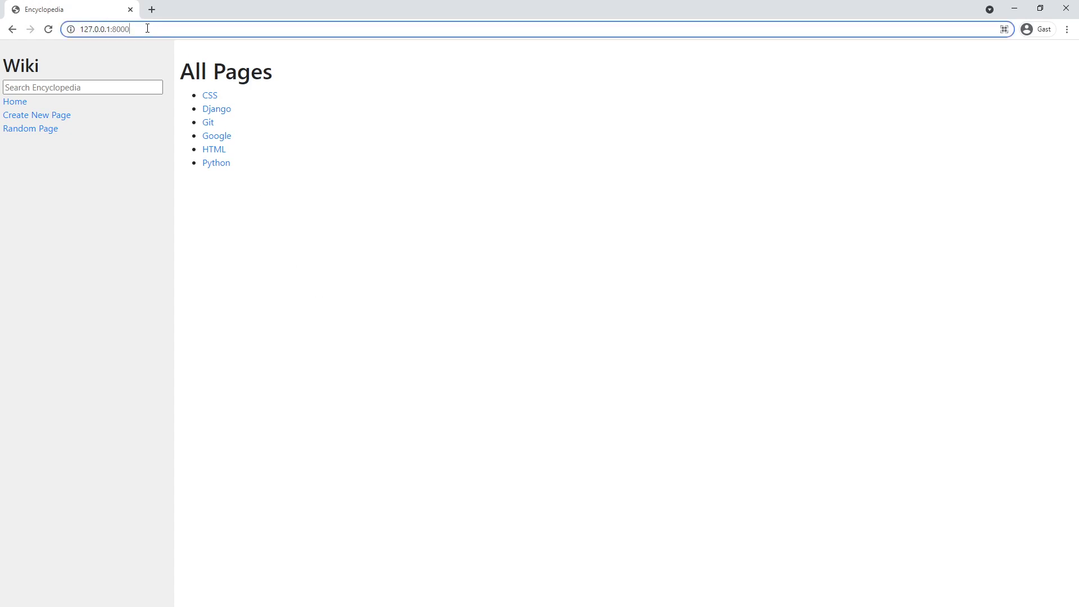
text(/wiki)
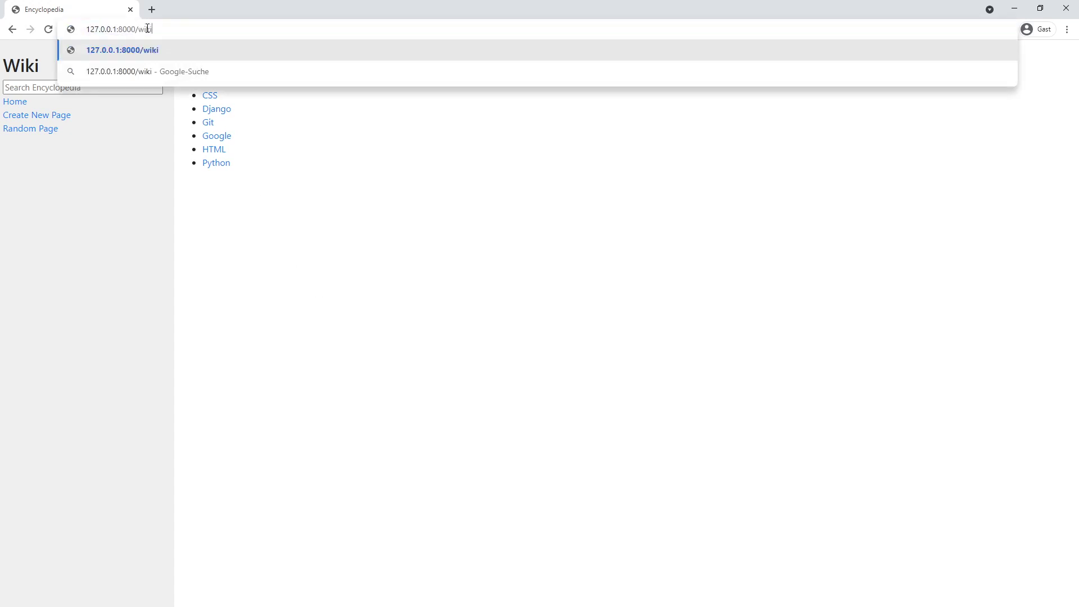
text(/CSS)
key(Return)
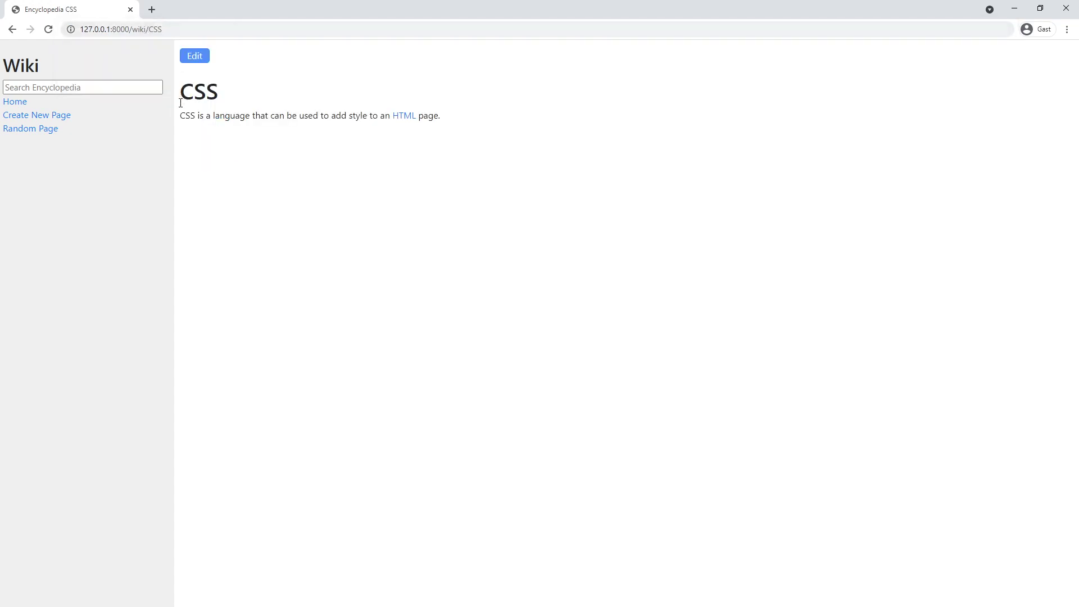
drag(179, 84, 458, 115)
click(477, 117)
Request the misspelled entry address 127.0.0.1:8000/wiki/CSSS
click(175, 28)
click(176, 28)
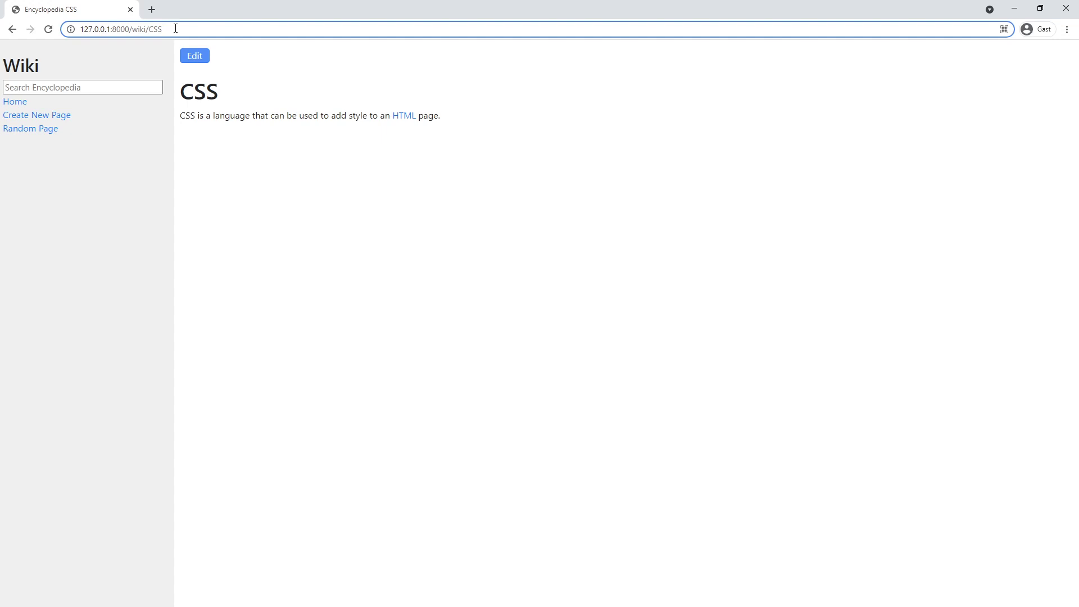
text(S)
key(Return)
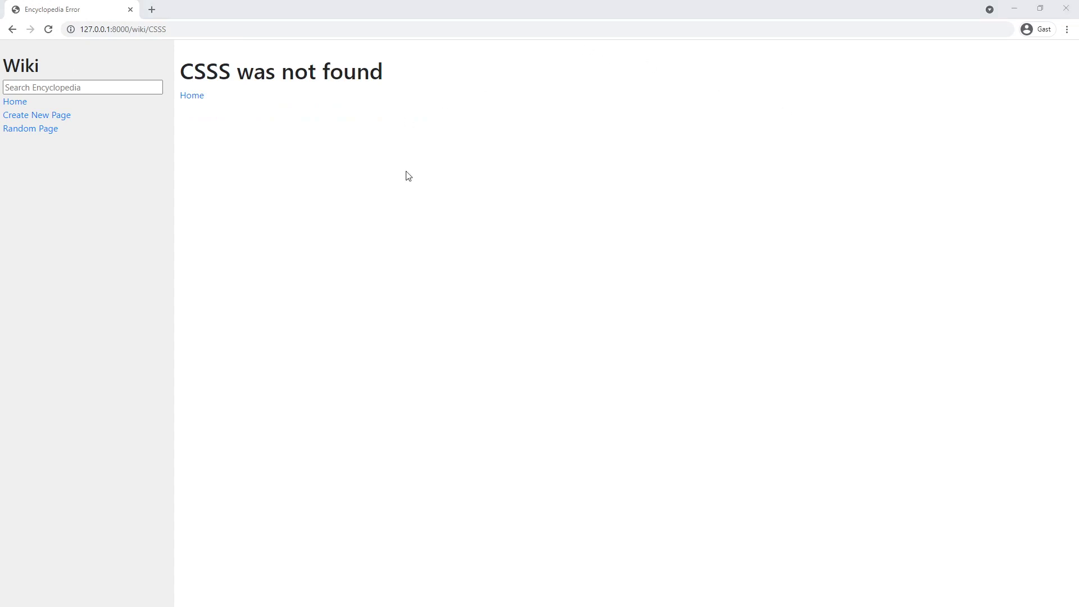
Visit the CSS, Django and HTML entries from the home page list, returning to the list after each one
click(16, 103)
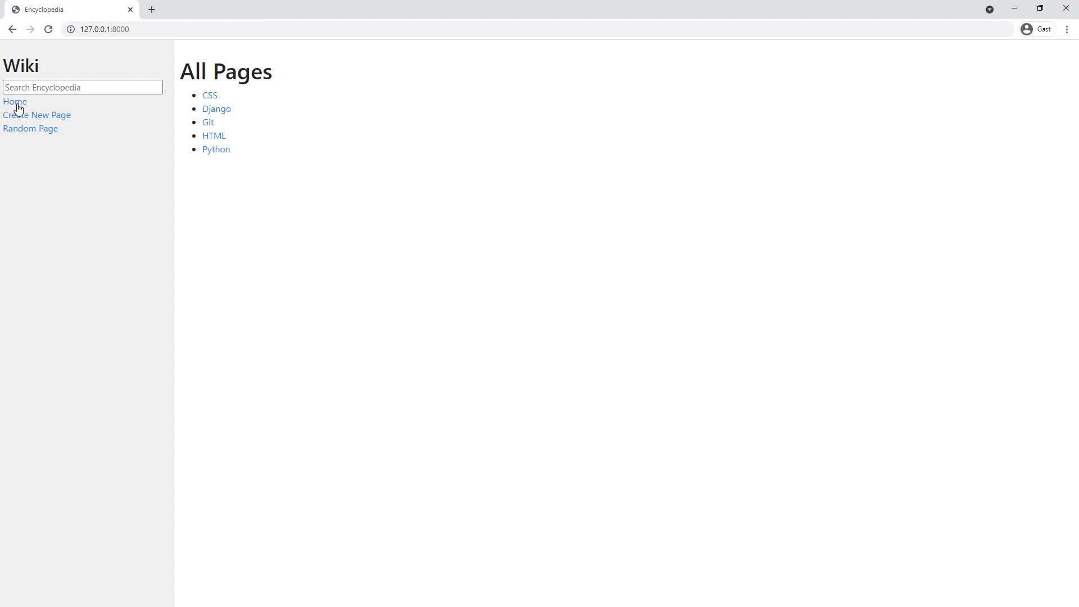
click(210, 96)
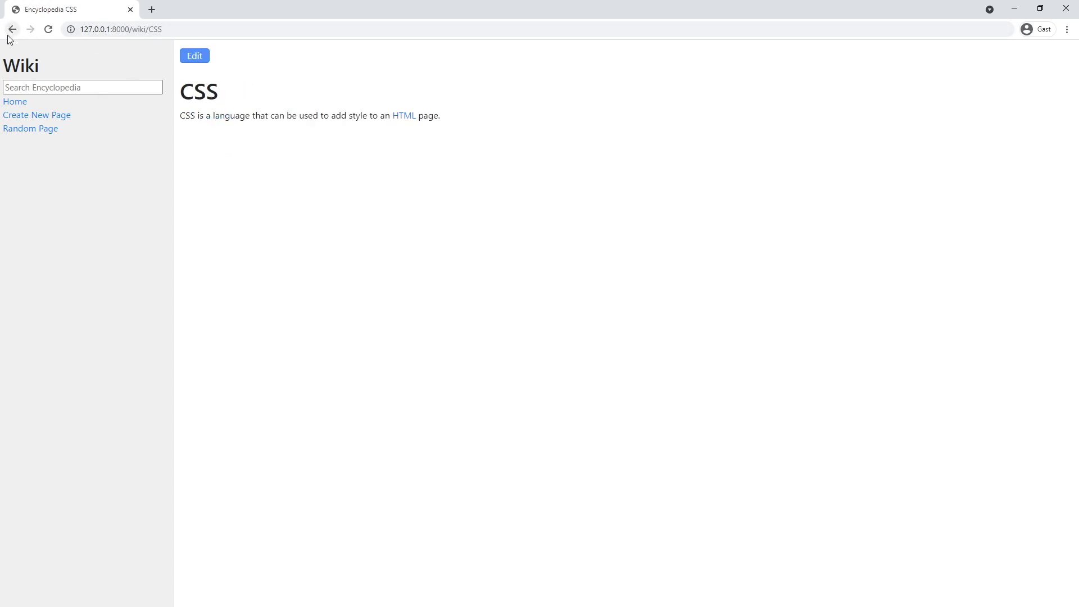
click(11, 29)
click(210, 109)
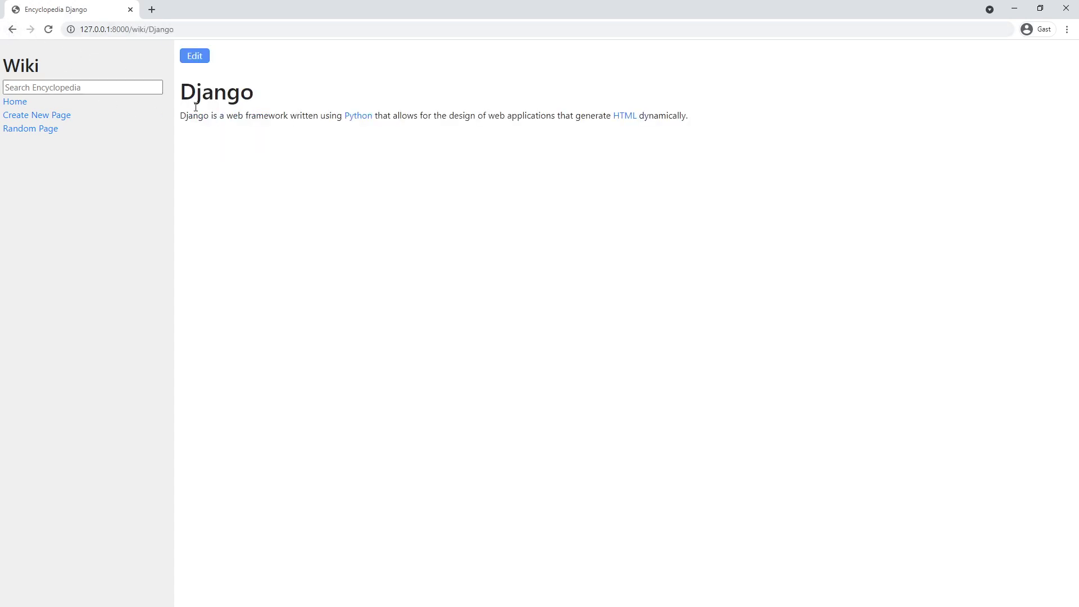
click(12, 29)
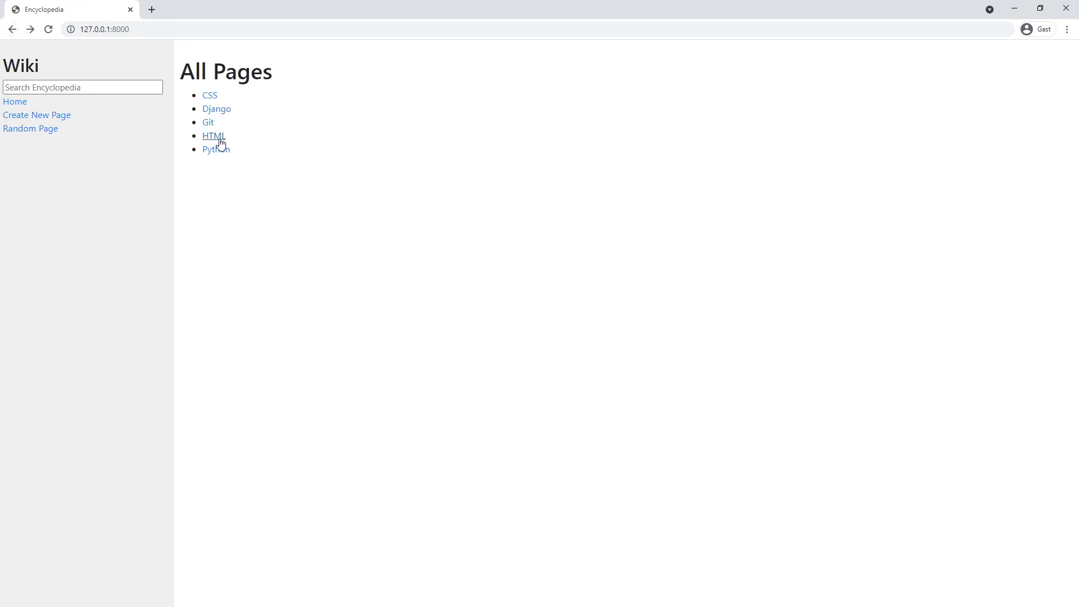
click(219, 137)
click(12, 29)
Search the encyclopedia for "Git" and look over the entry's content
click(109, 83)
text(Git)
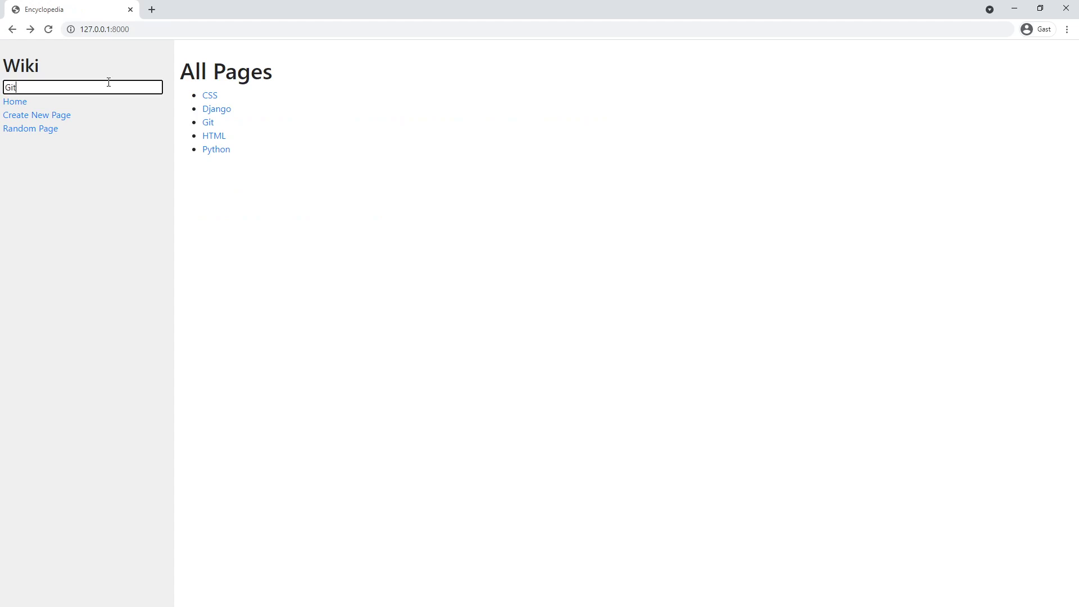
key(Return)
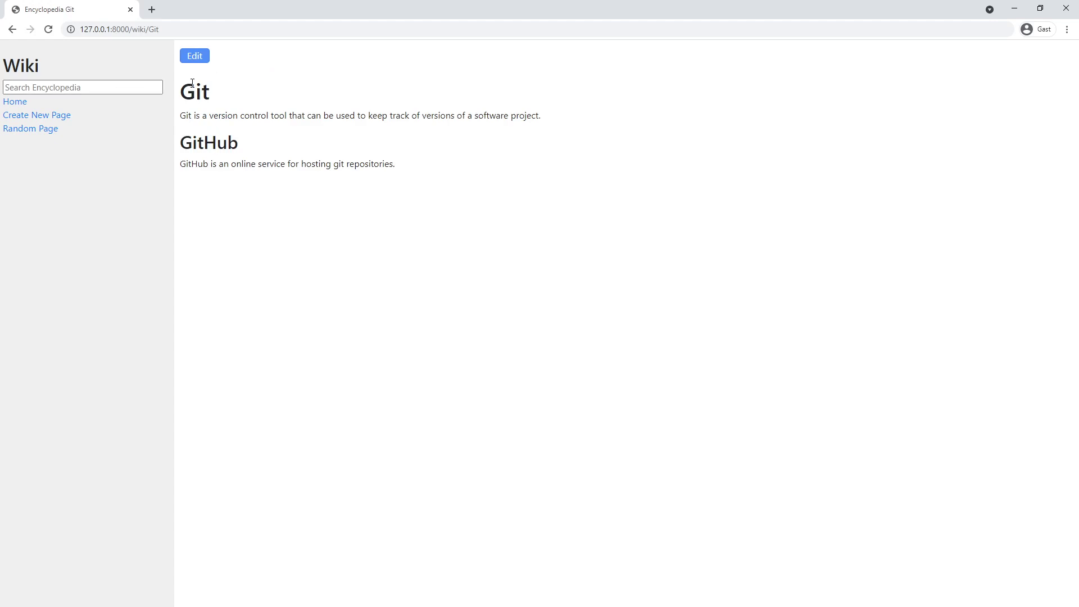
drag(182, 91, 437, 162)
click(439, 163)
Search the encyclopedia for the partial term "i" and also for "h"
click(91, 86)
text(i)
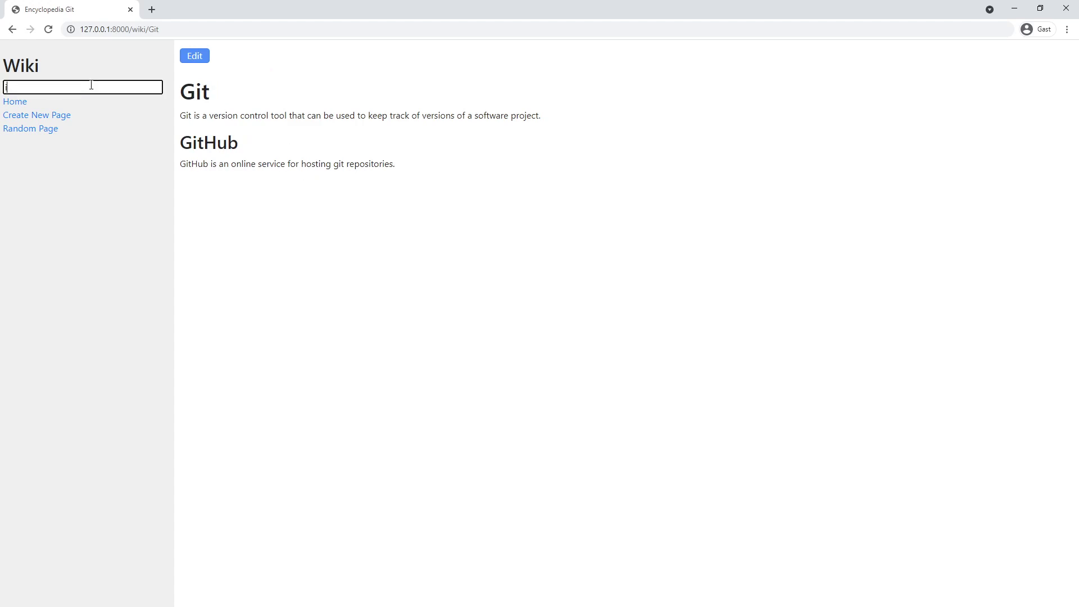
key(Return)
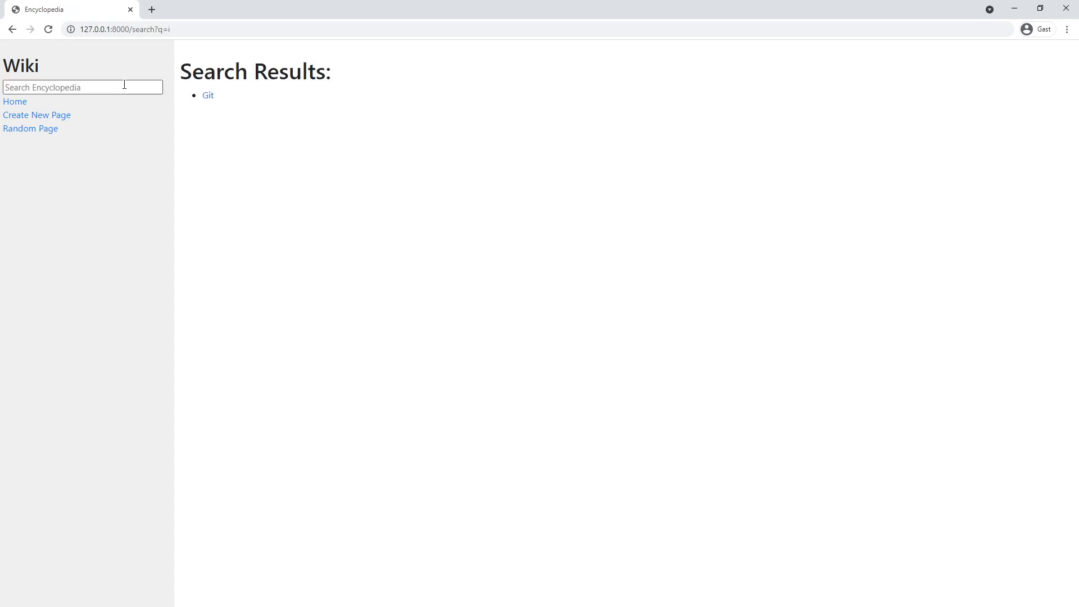
click(83, 84)
text(h)
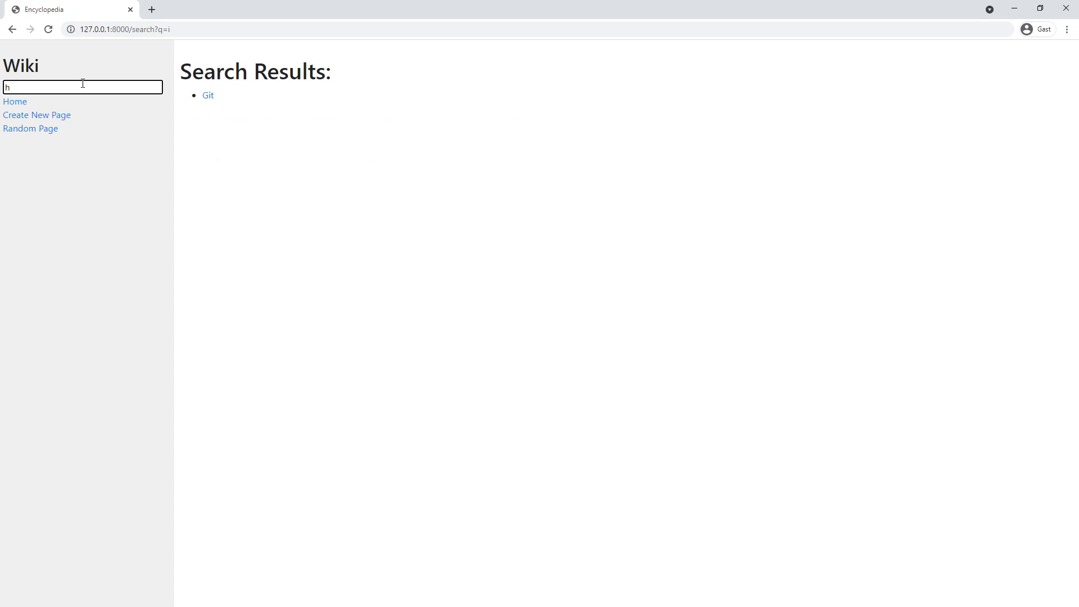
key(Return)
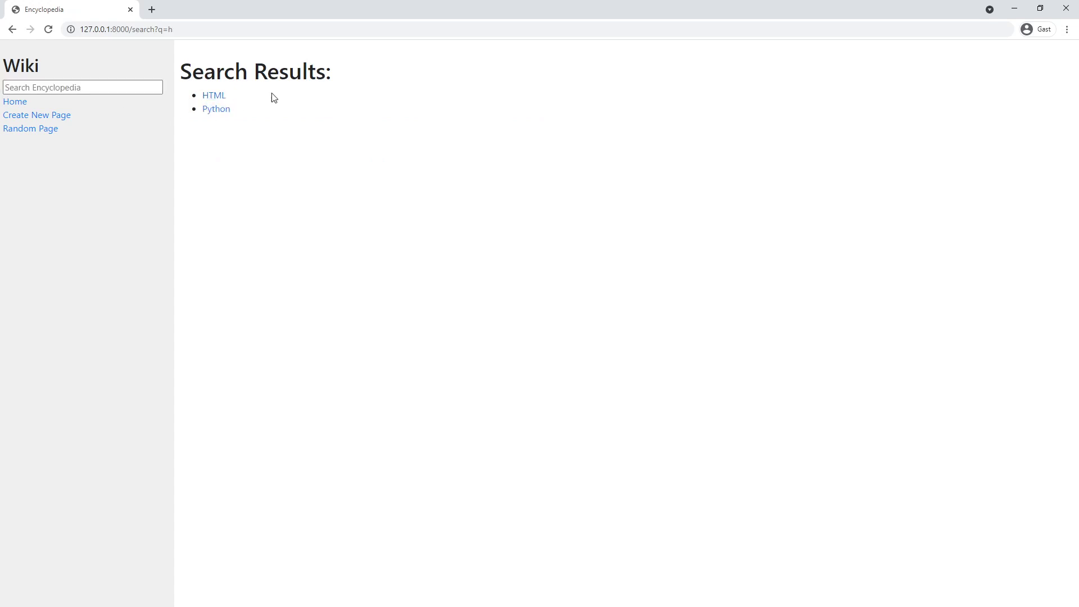
Search the encyclopedia for "py" and open the Python entry from the results
click(109, 91)
click(106, 87)
text(py)
key(Return)
click(219, 97)
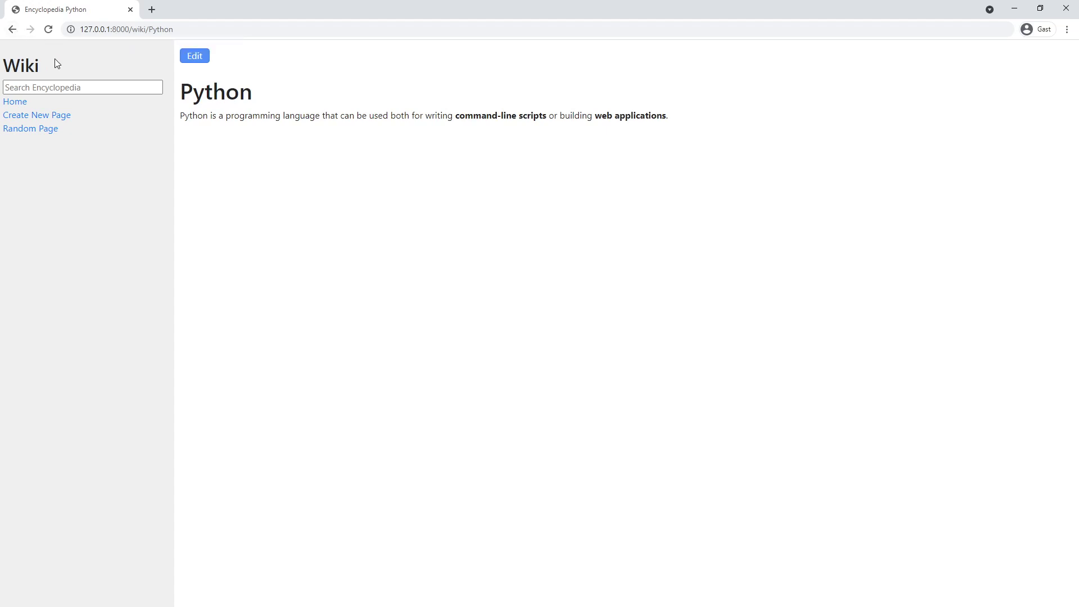
Try to save a new page with the title "title" and no entry text
click(45, 115)
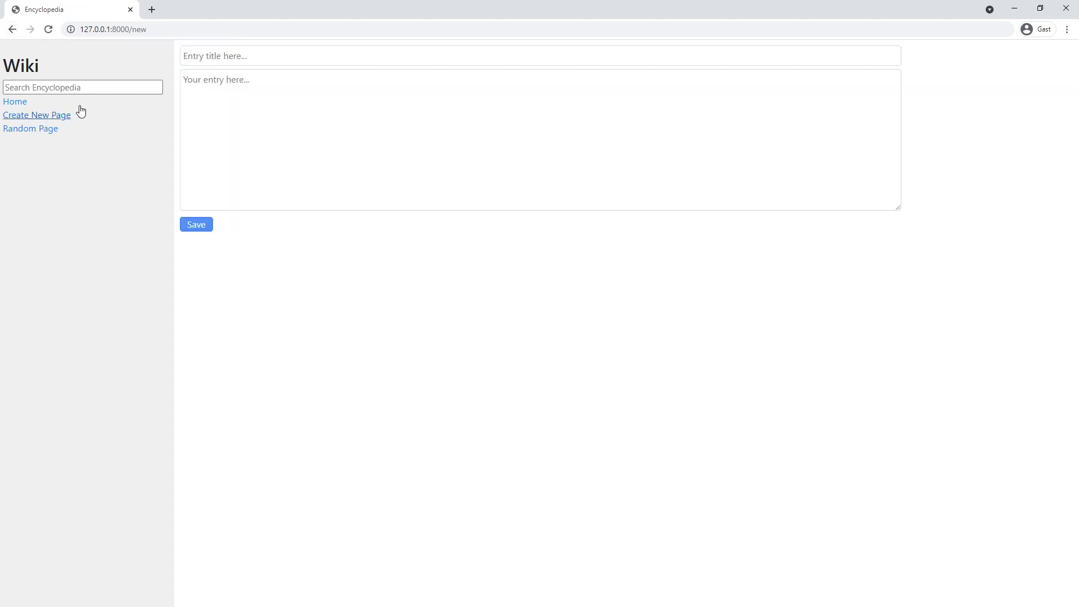
click(225, 54)
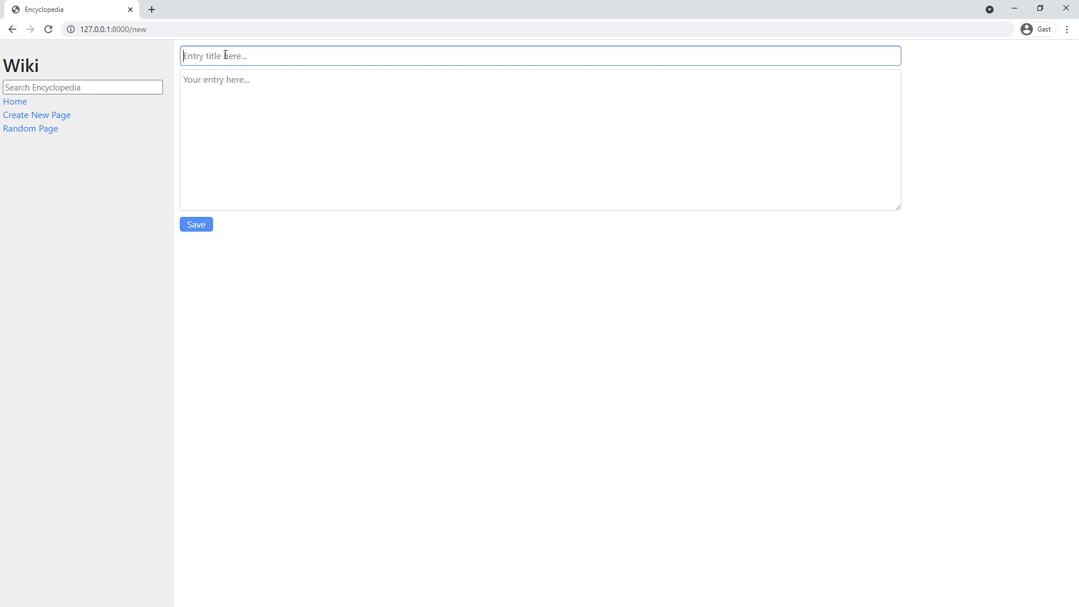
text(title)
click(201, 225)
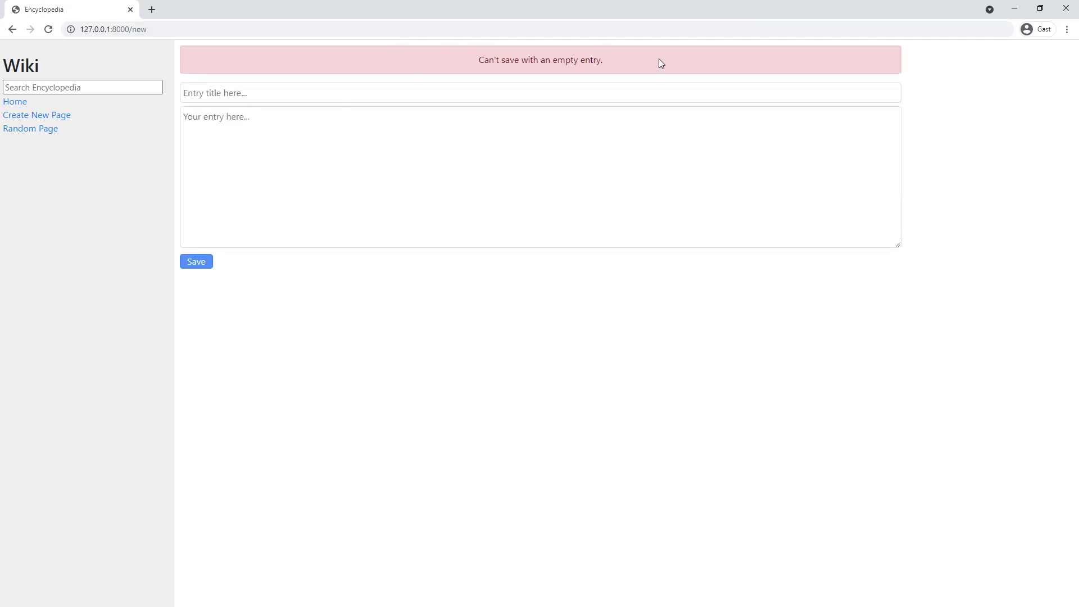
Try to save a new page with the entry text "entry" and no title
click(220, 118)
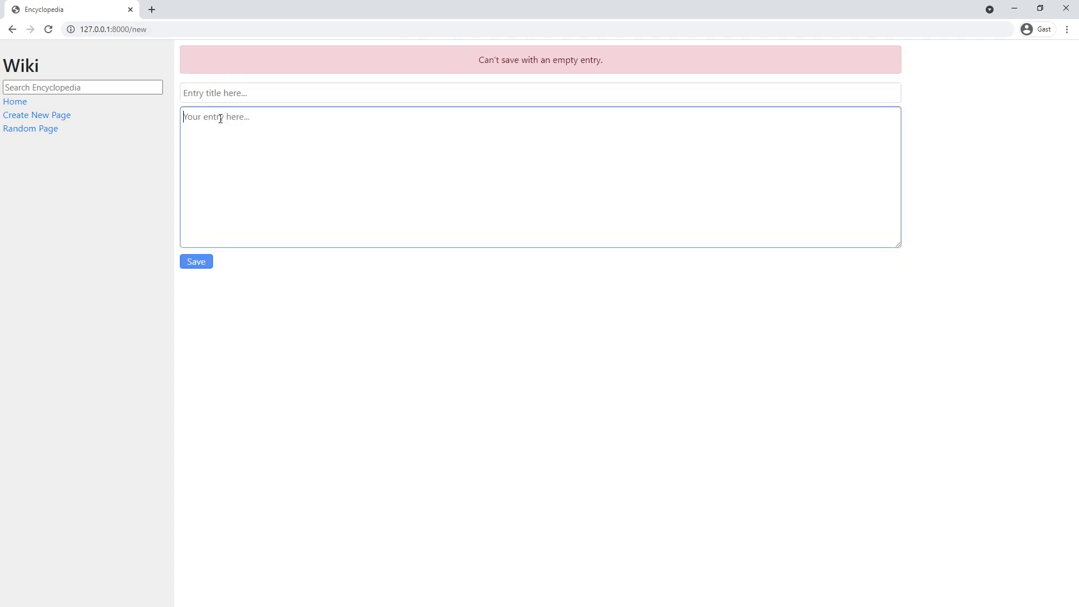
text(entry)
click(202, 262)
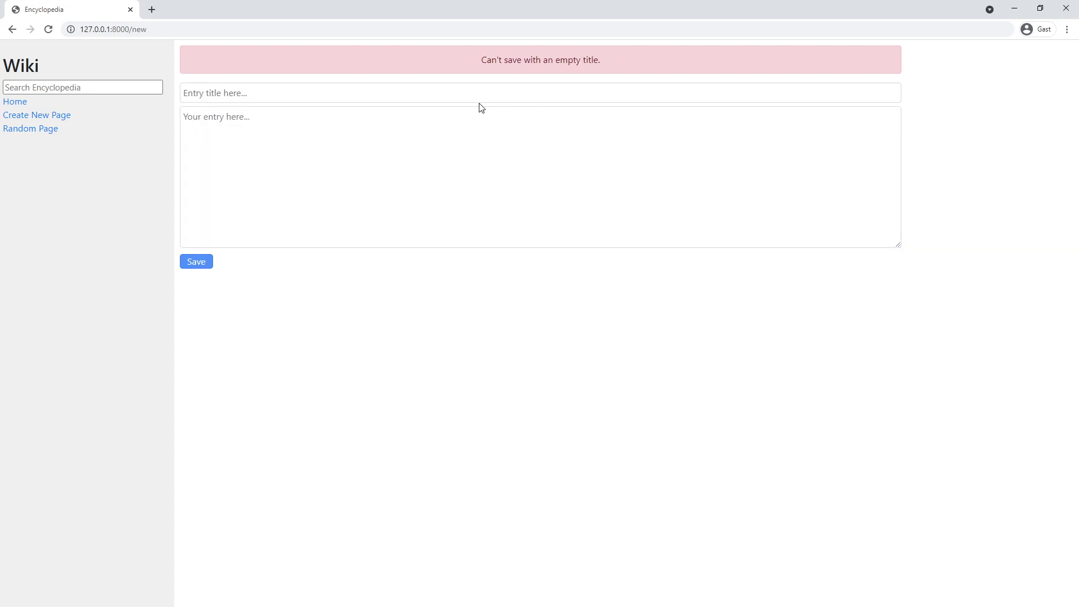
Try to save a duplicate page titled "CSS" with the text "This is antother CSS", and check the existing CSS entry from the home list
click(368, 93)
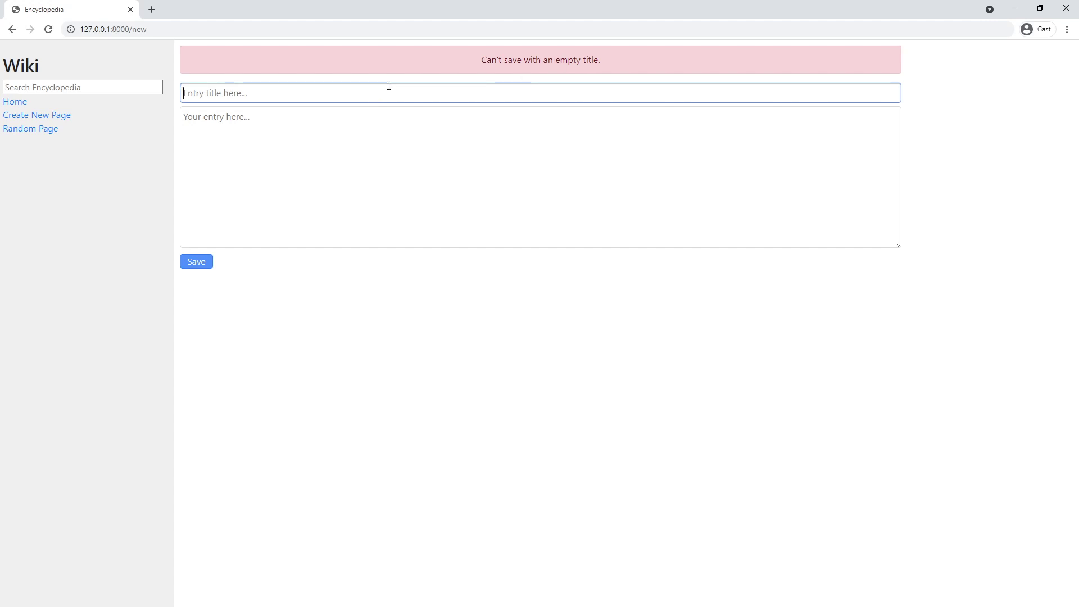
text(G)
key(BackSpace)
text(Cs)
text(SS)
click(362, 115)
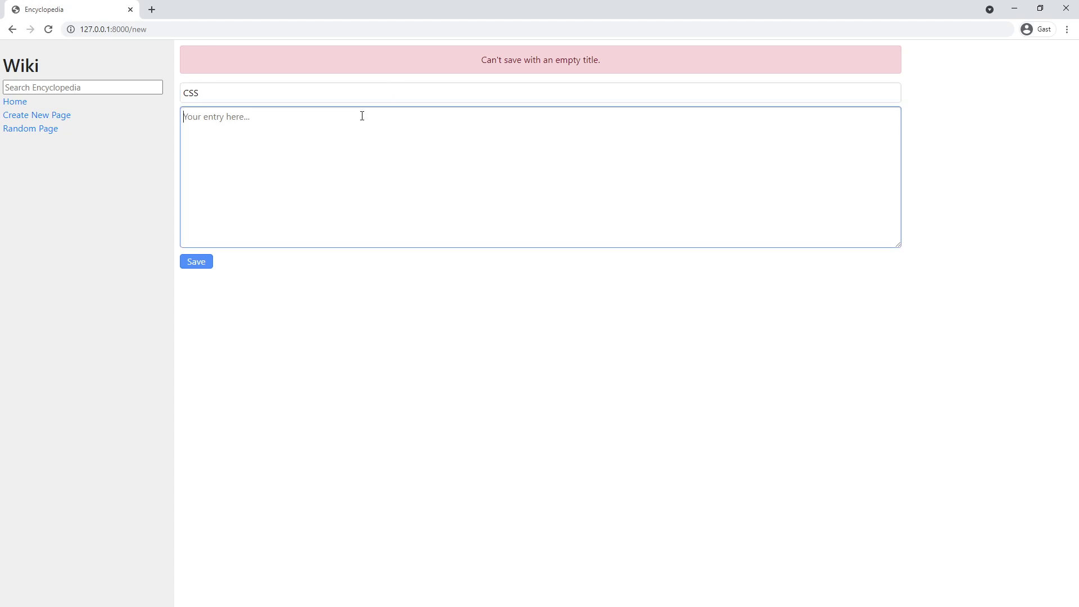
text(this is antother CSS)
click(187, 119)
key(BackSpace)
text(T)
click(196, 263)
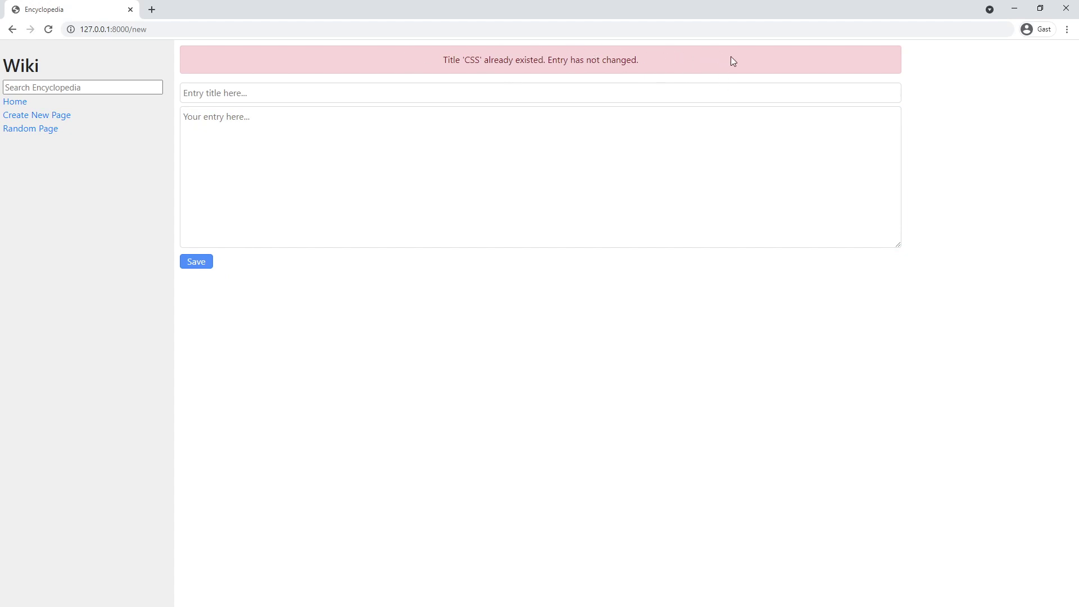
click(17, 102)
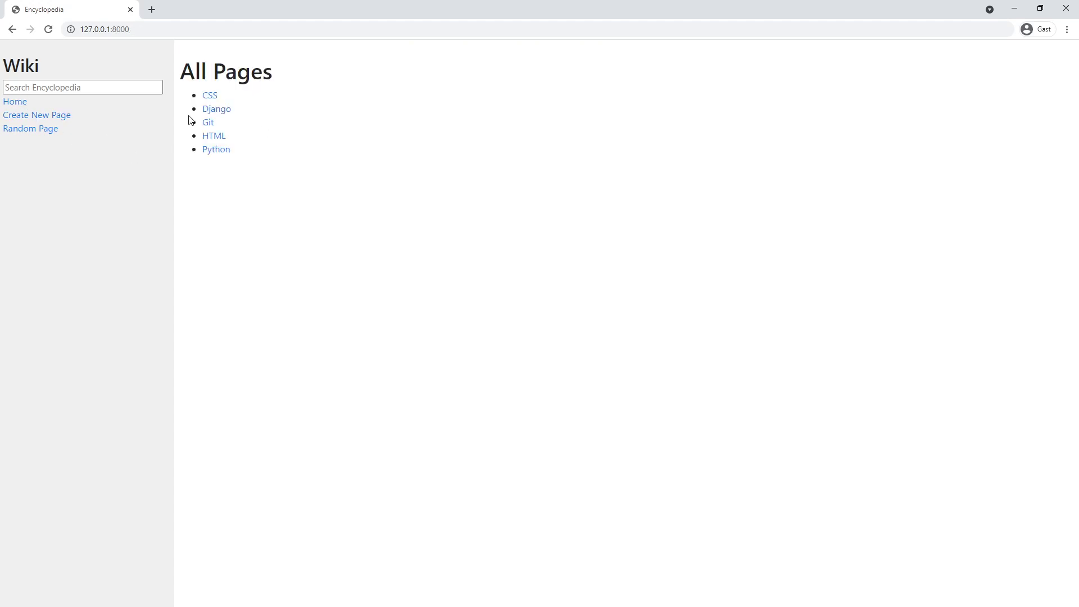
click(214, 96)
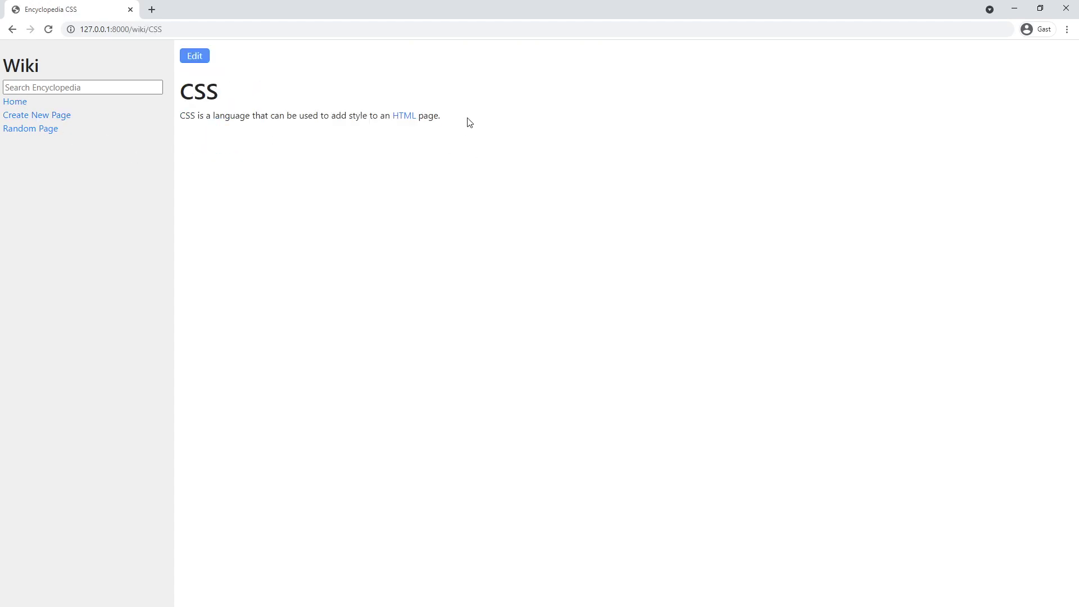
Start a new encyclopedia page and enter the title "Google"
click(26, 114)
click(223, 62)
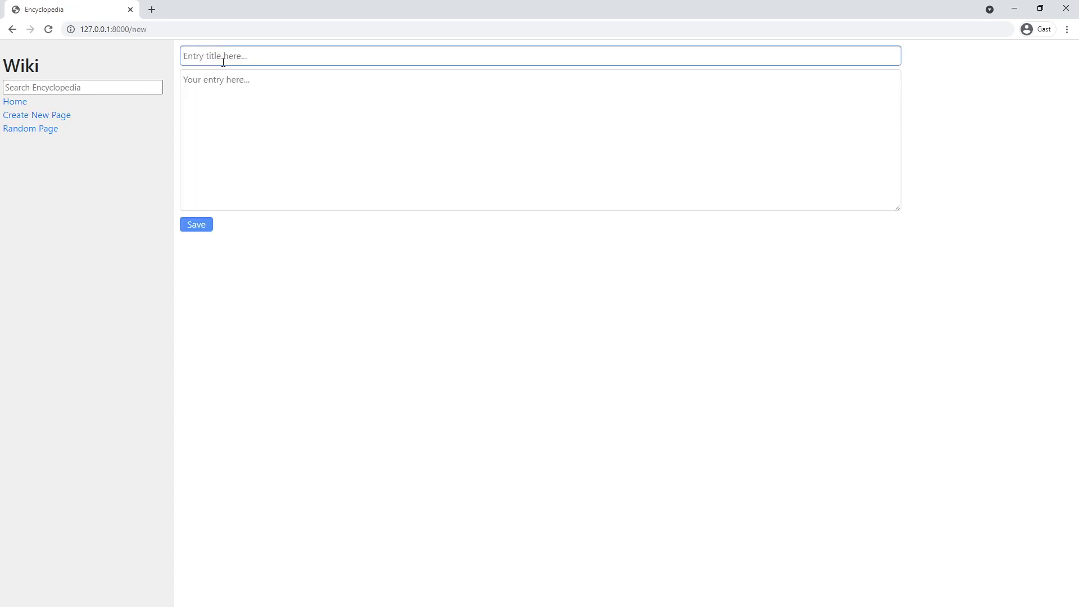
text(Google)
key(Tab)
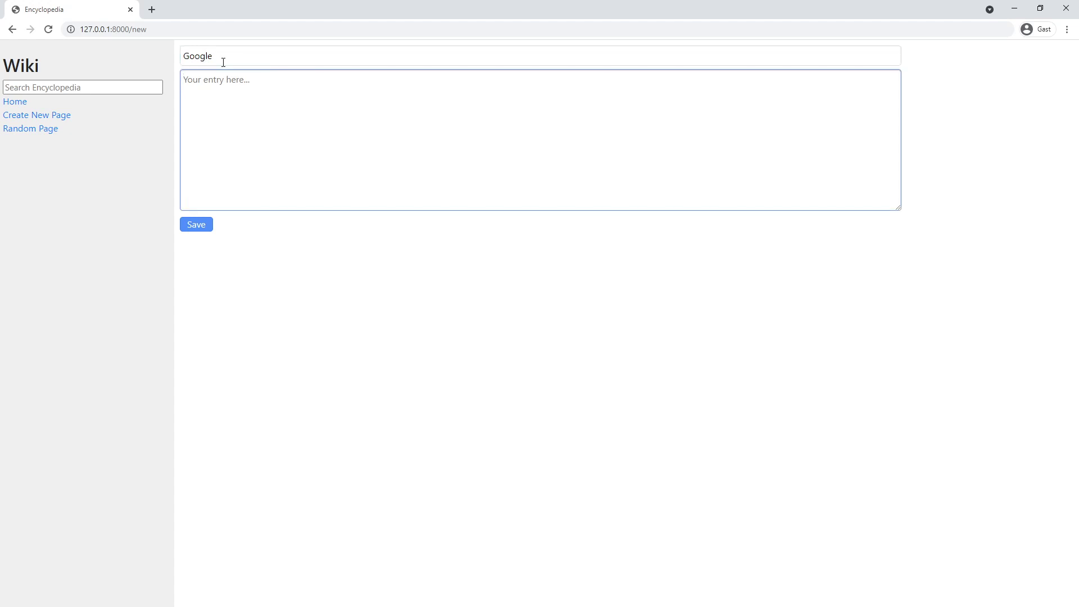
text(#Google)
key(Return)
key(Return)
text([go)
key(BackSpace)
key(BackSpace)
text(Google](https://google.com)
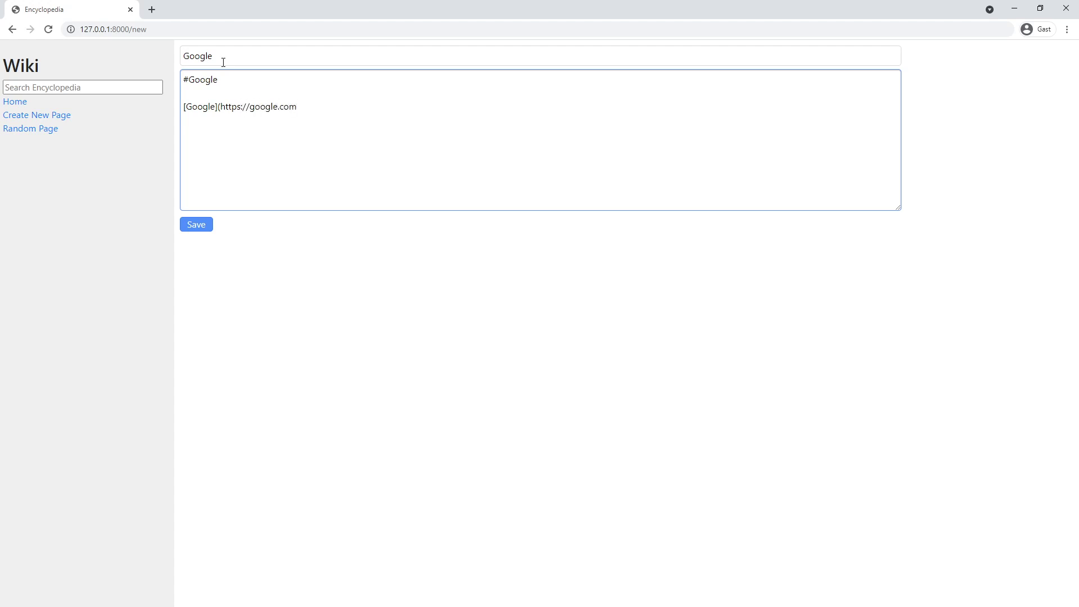
text() is the **best** search eng)
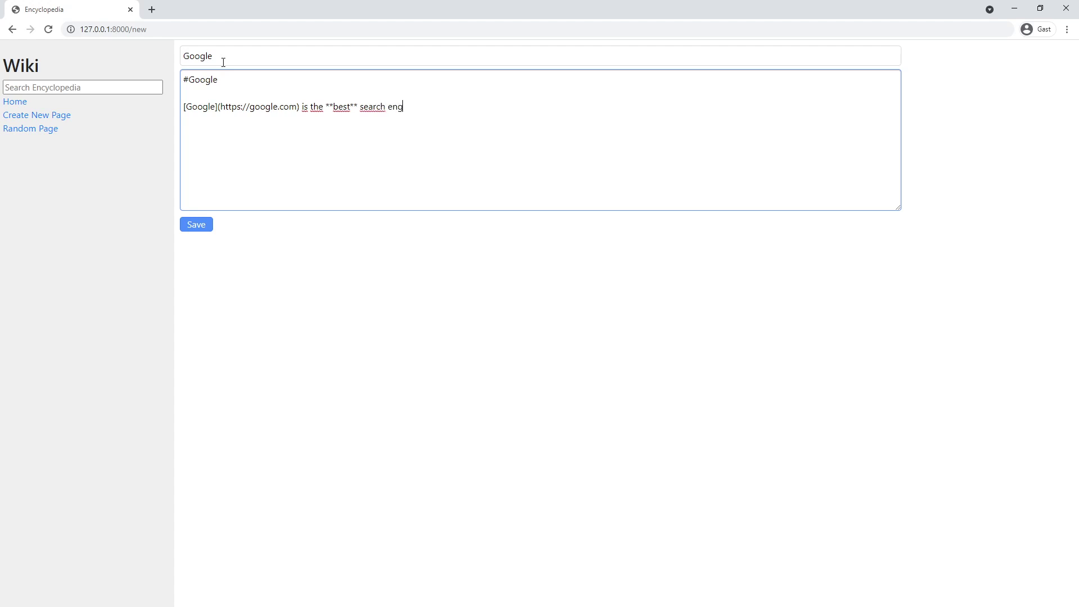
text(ine in the world!)
click(197, 225)
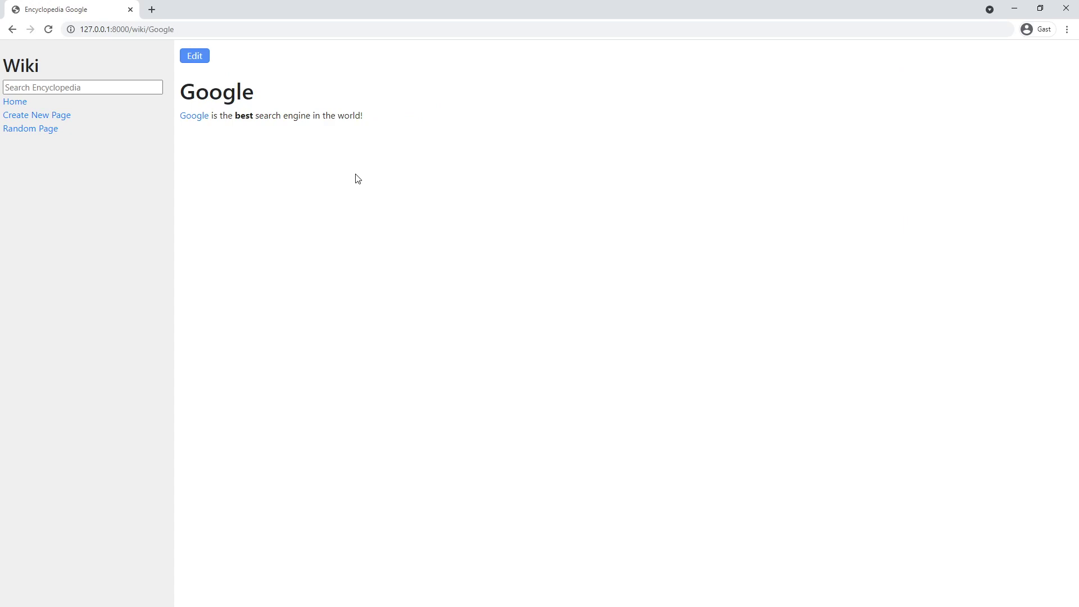
Test the Google link inside the new entry, return to the wiki, and reopen the Google entry from the home page list
click(191, 116)
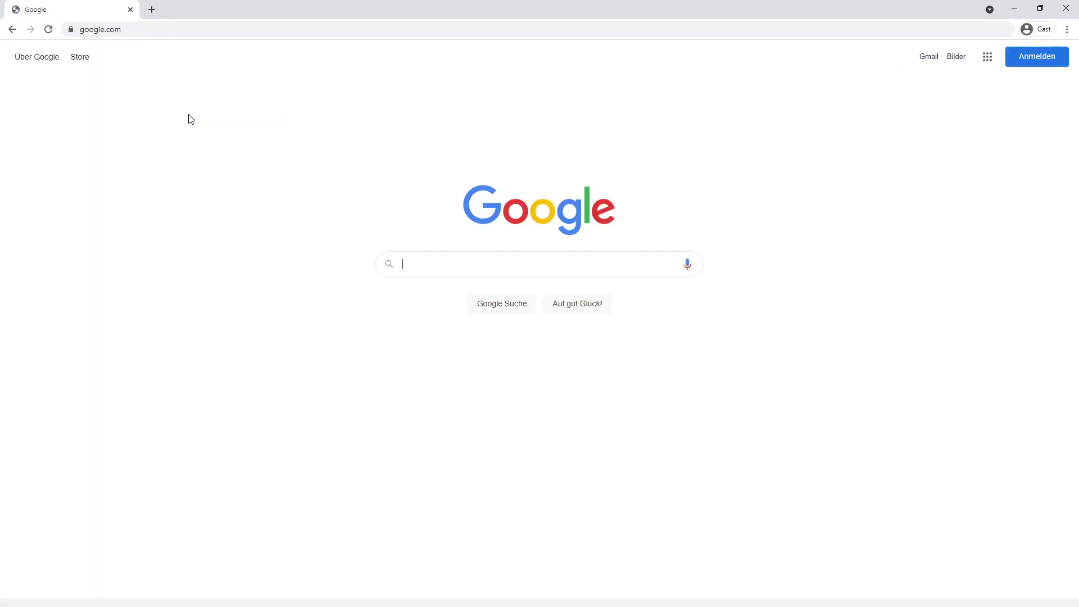
click(12, 30)
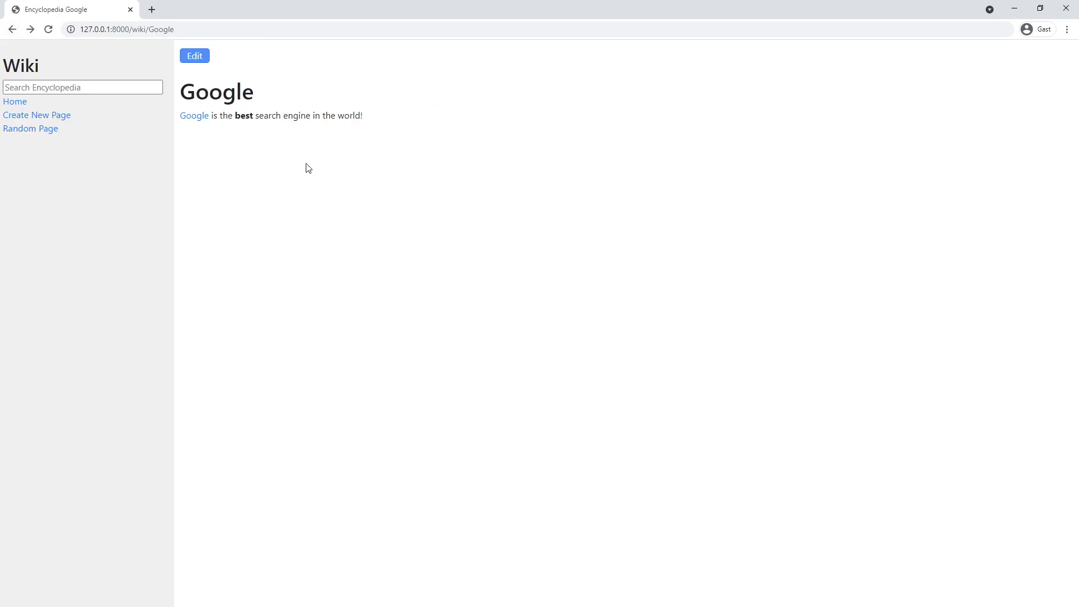
click(25, 104)
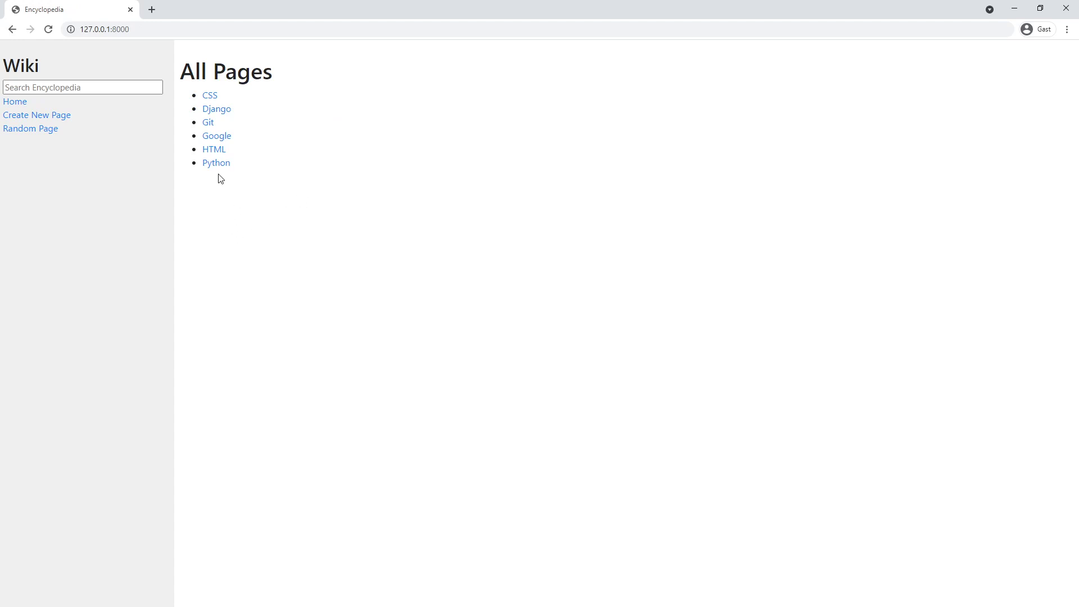
click(219, 140)
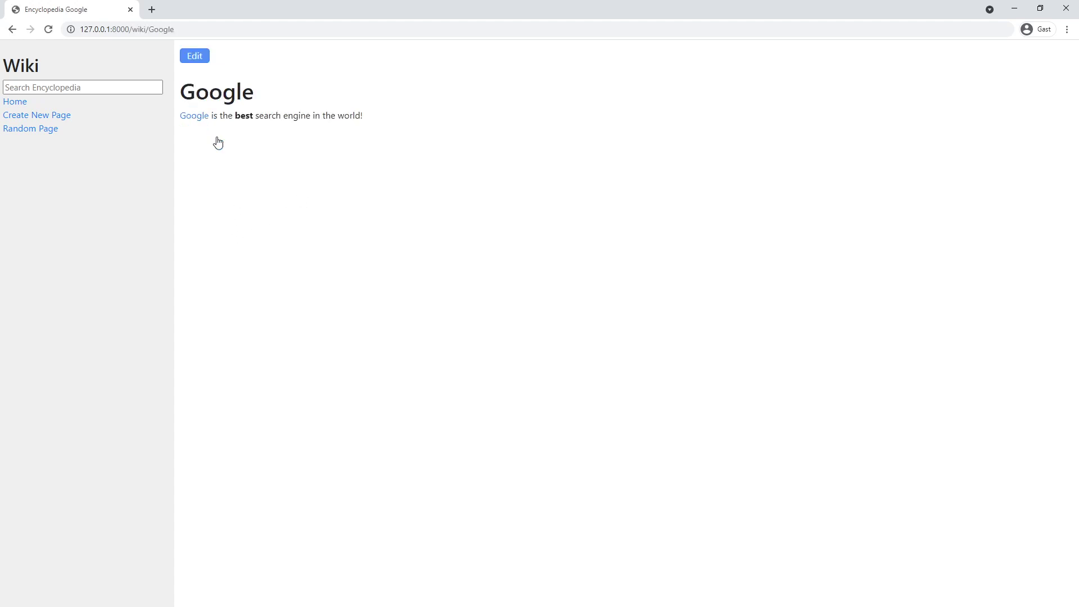
Edit the Google entry to add a separate paragraph reading "It is one of the largest search engines in the world." and save it
click(200, 61)
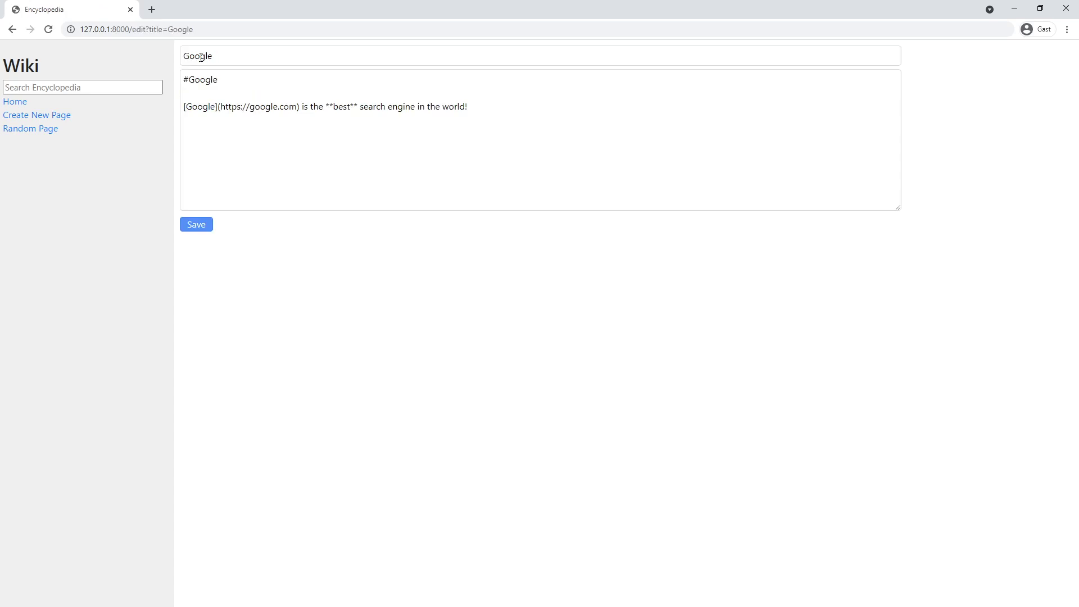
click(479, 108)
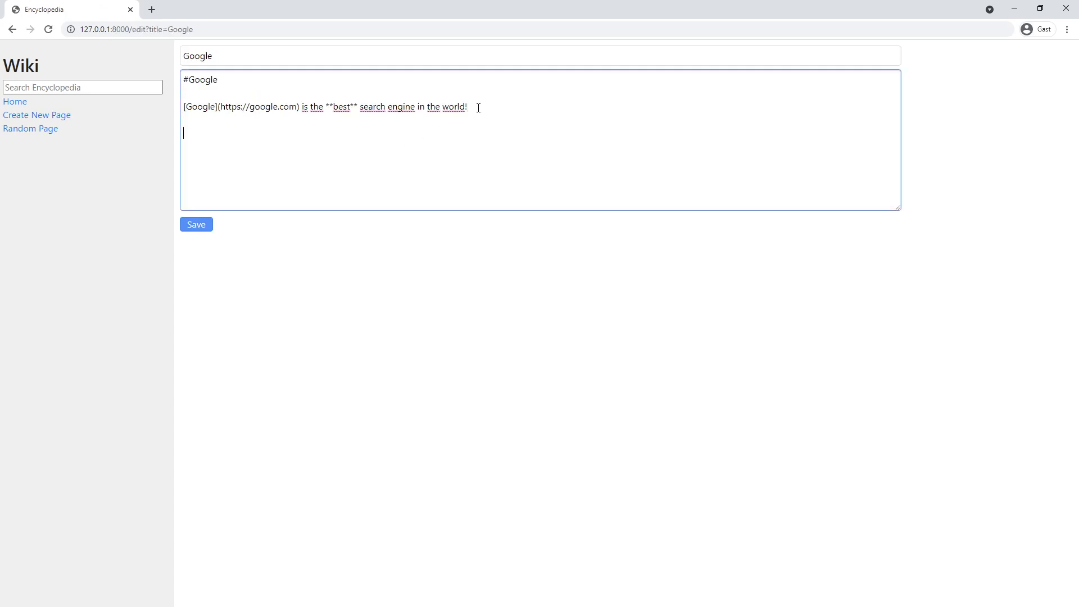
text(It is one of the largest )
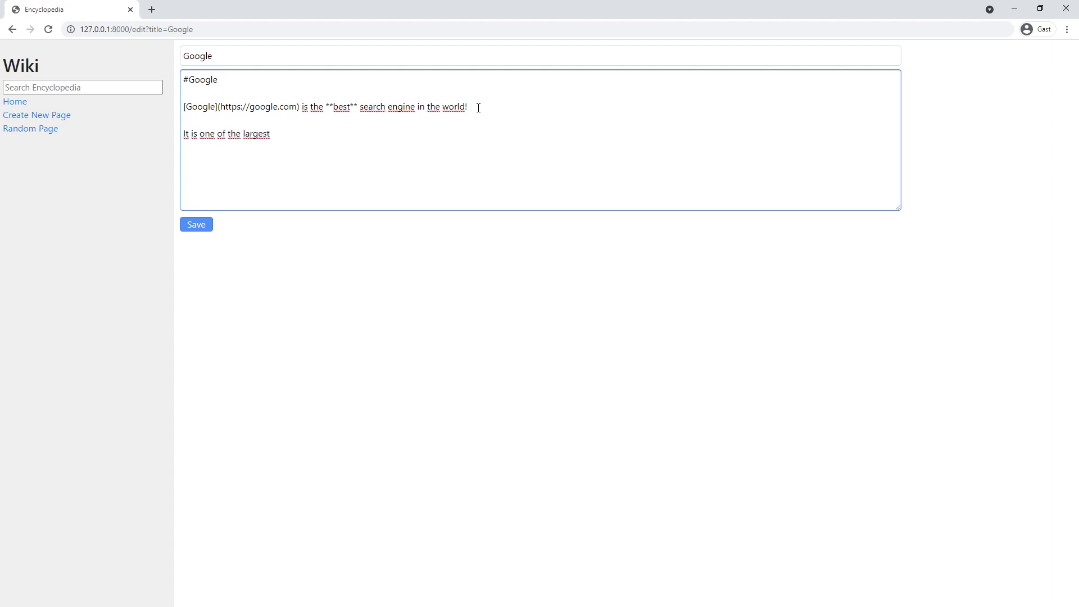
text(search engines in the world)
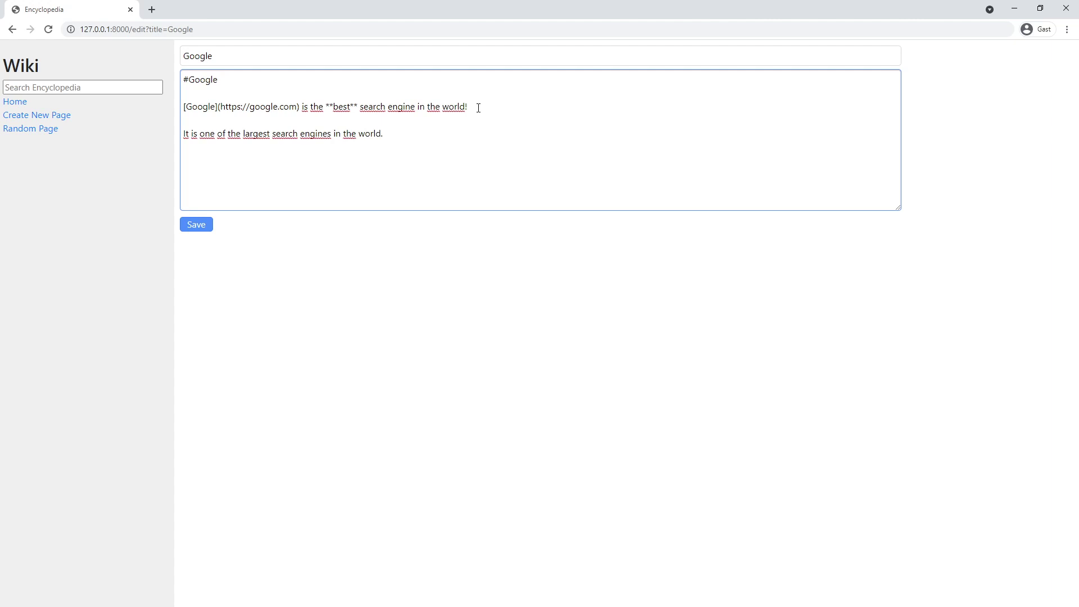
text(.)
click(196, 225)
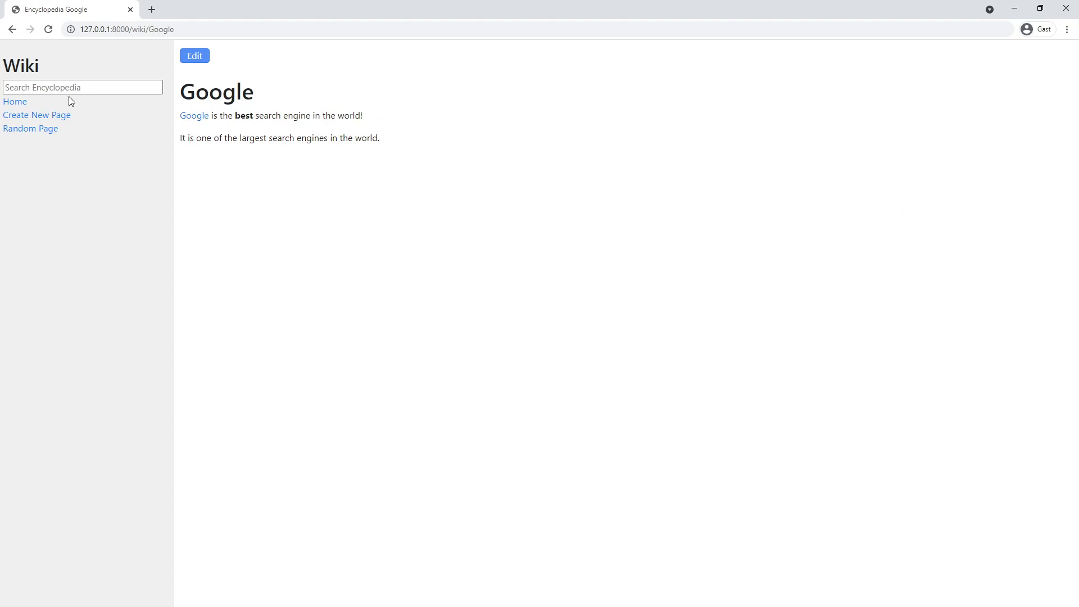
Return to the list of all pages and test the random page feature by loading random entries repeatedly
click(23, 102)
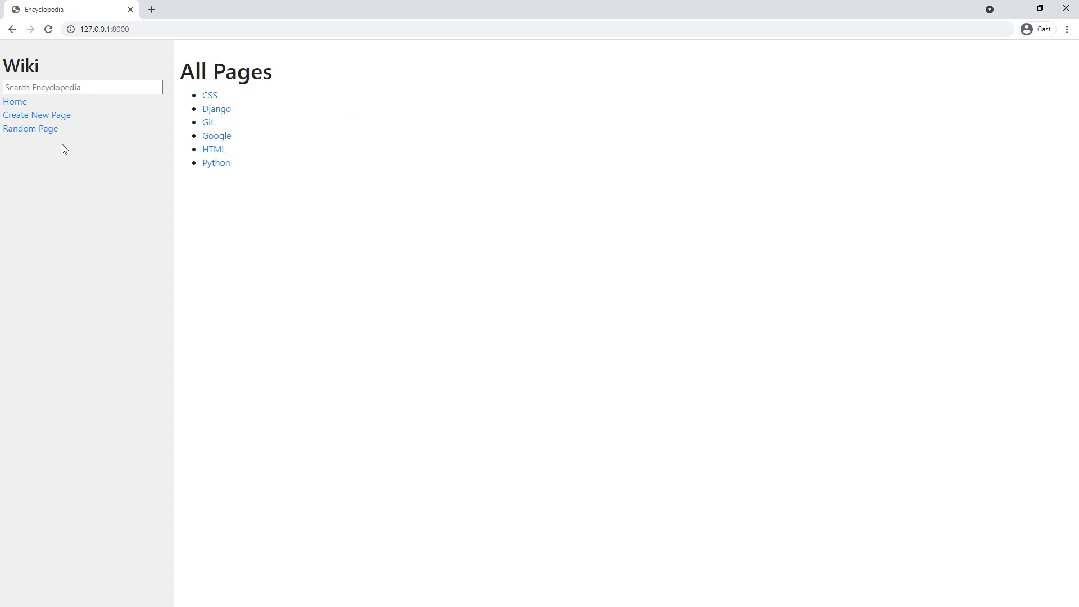
click(35, 134)
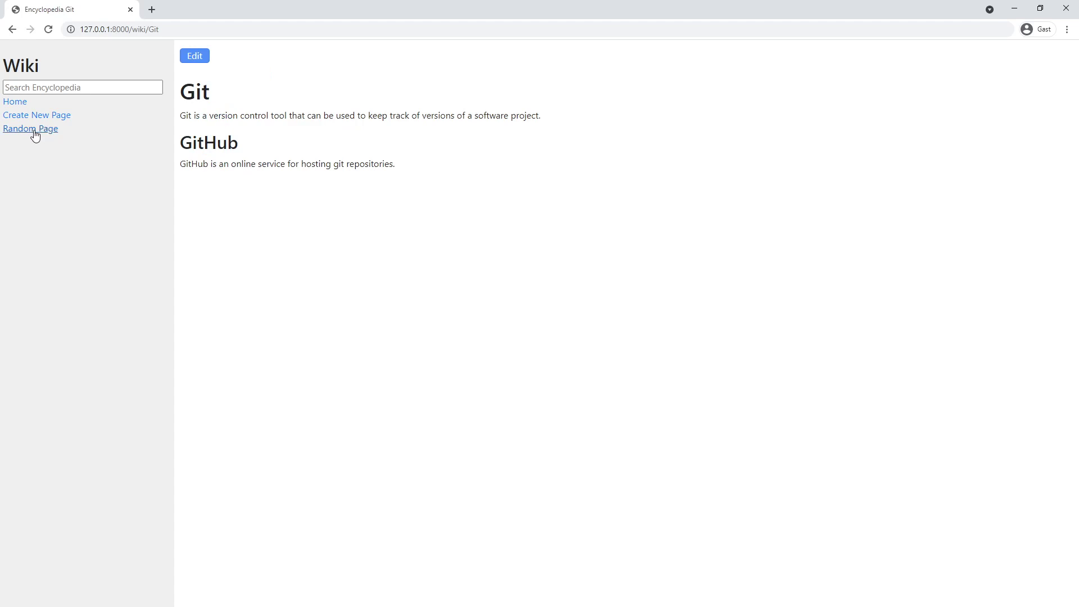
click(33, 134)
click(34, 134)
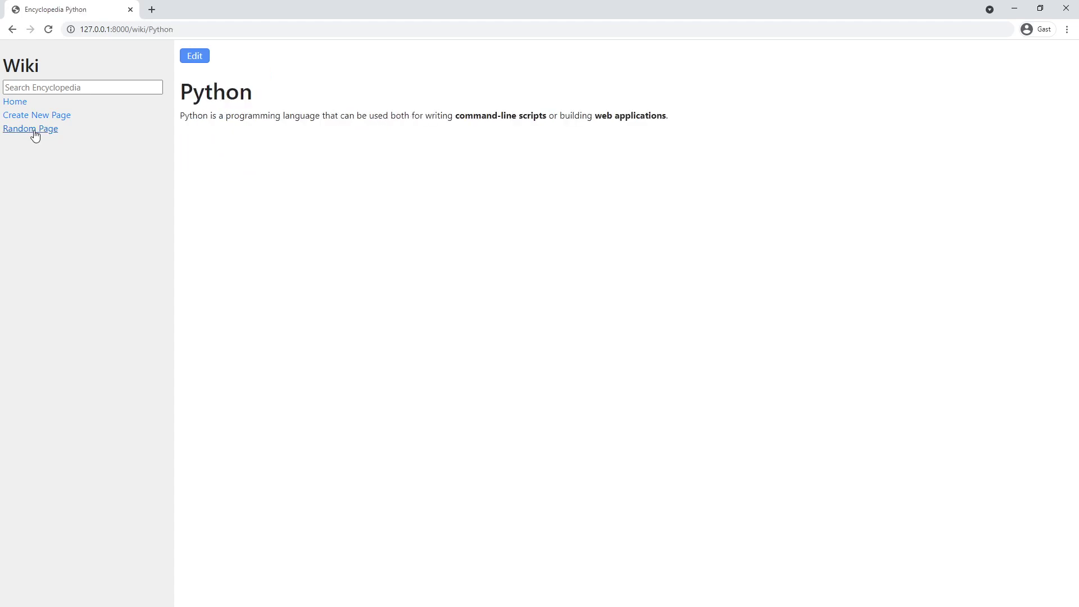
click(34, 134)
click(35, 134)
click(35, 134)
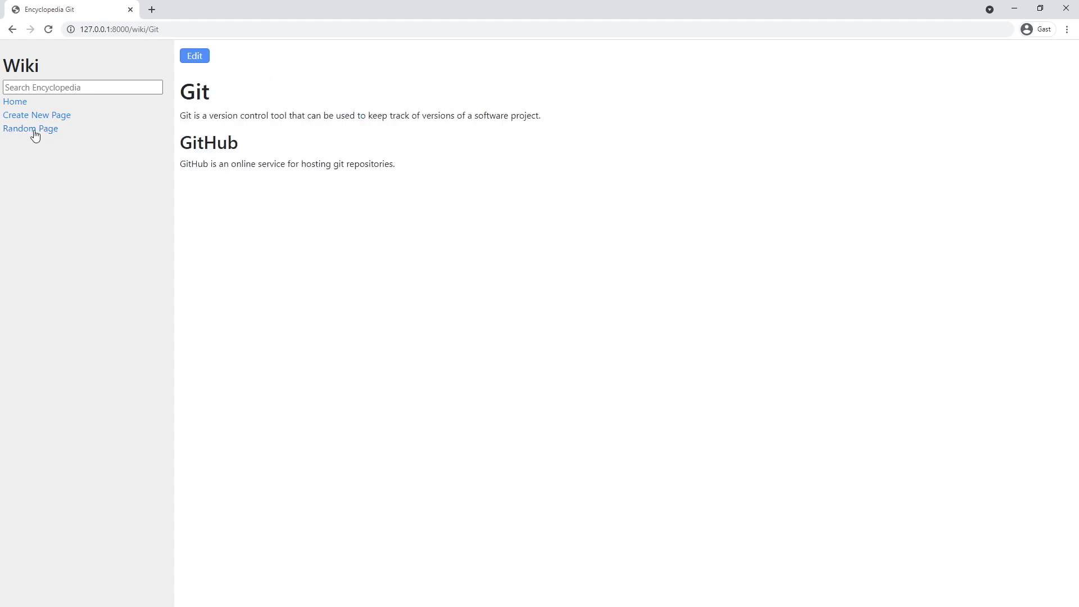
click(35, 134)
click(35, 133)
click(35, 134)
click(35, 133)
Open the Django entry from the home page list and follow its Python link to check the linked entry's heading
click(19, 106)
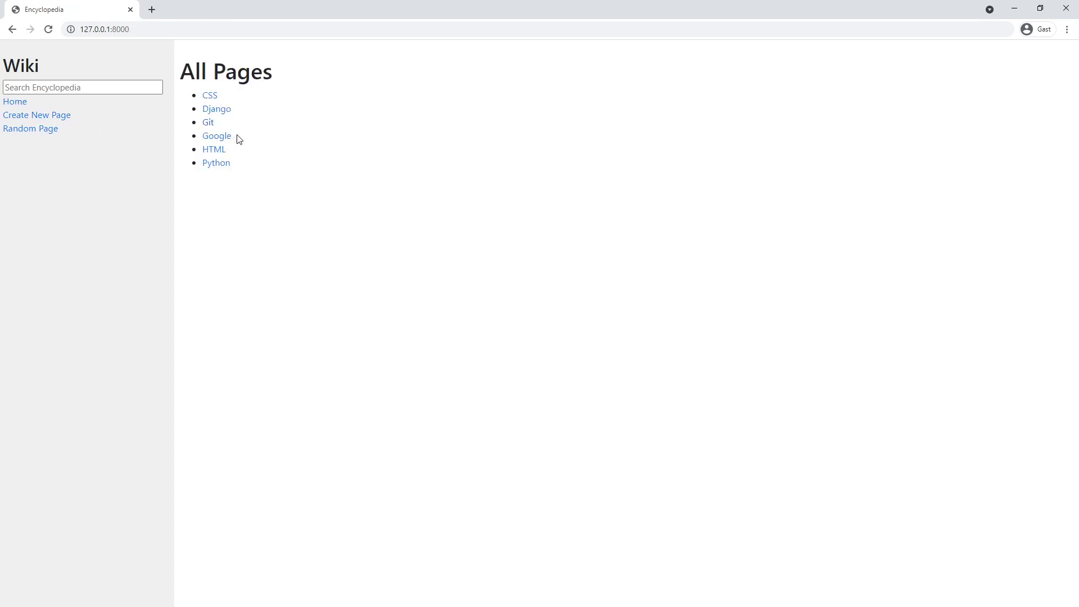
click(217, 112)
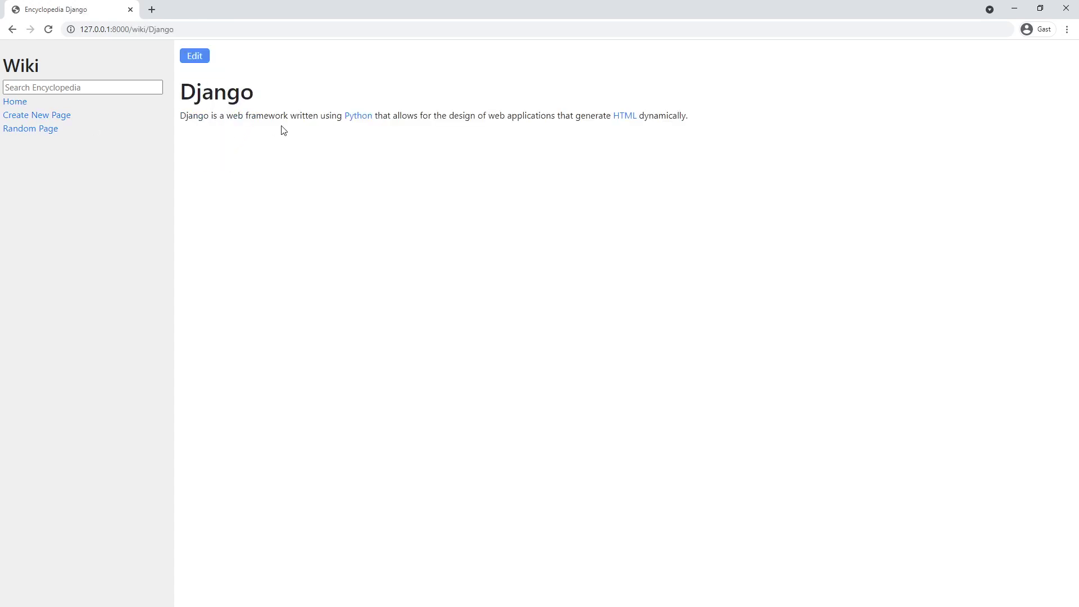
click(366, 120)
drag(179, 91, 416, 98)
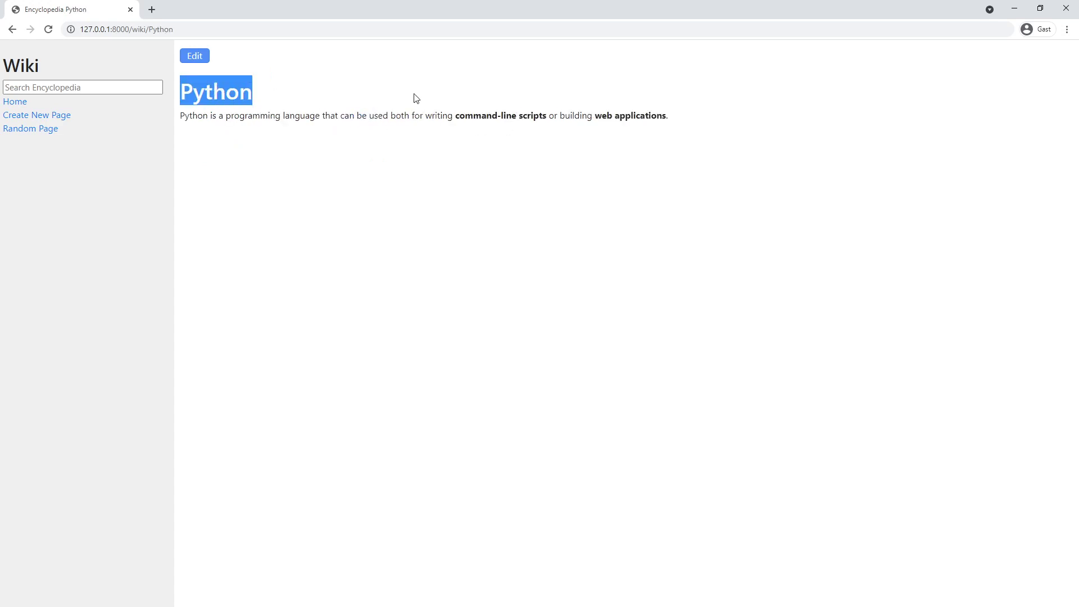
click(516, 112)
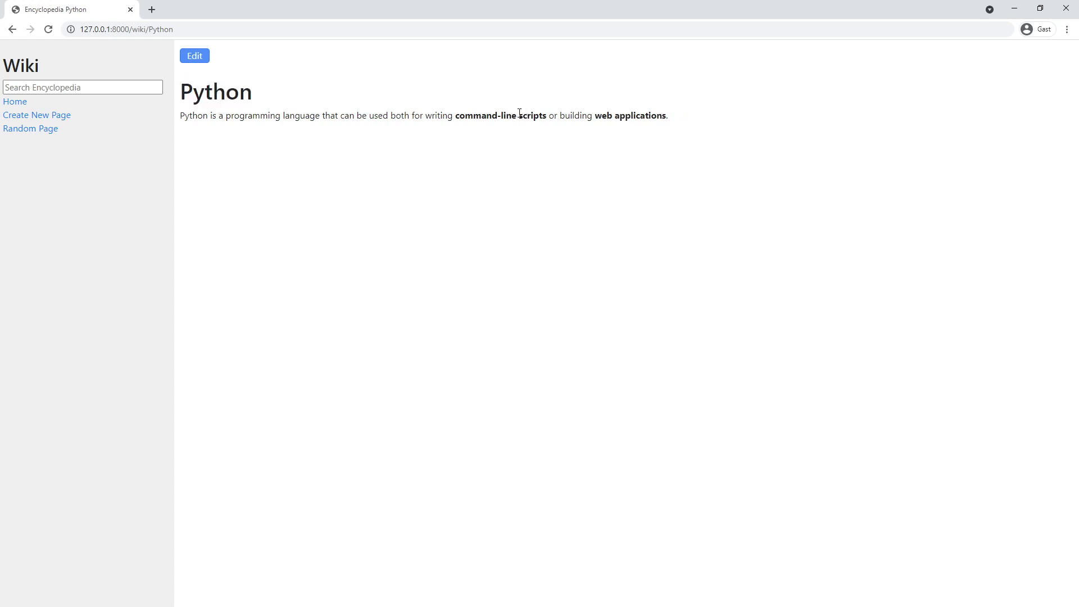
Reopen the Django entry from the home list, follow its HTML link to review that entry, and return to the list of all pages
click(26, 103)
click(221, 108)
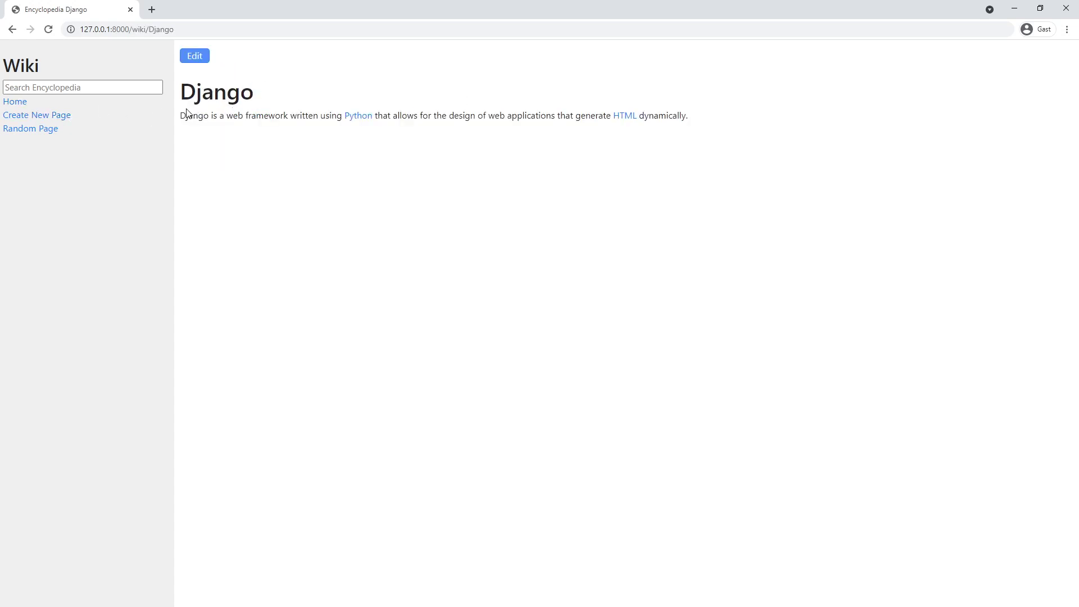
click(628, 118)
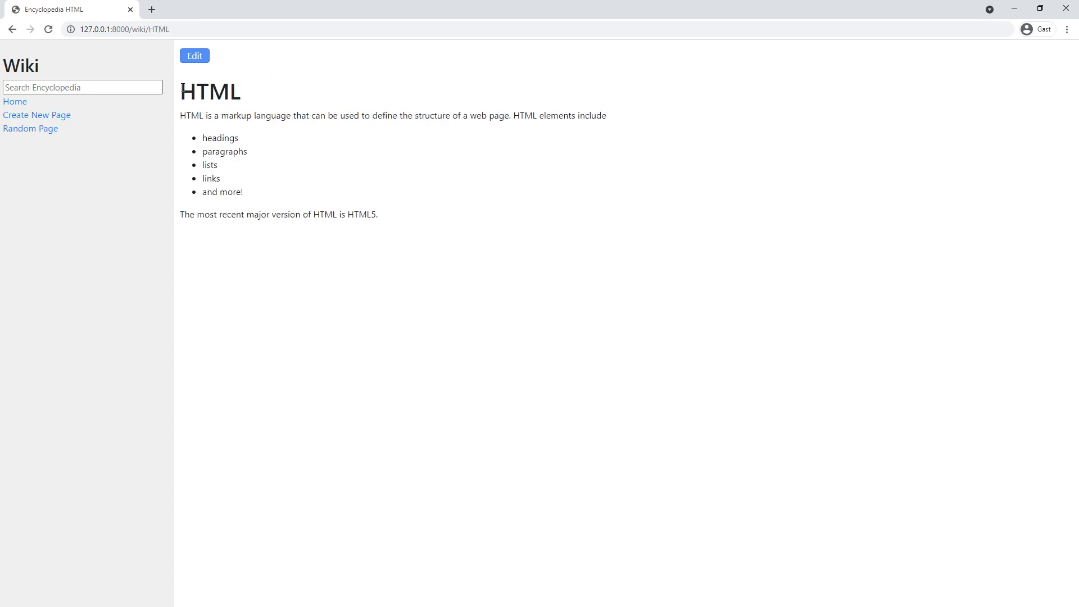
drag(174, 93, 421, 212)
click(422, 212)
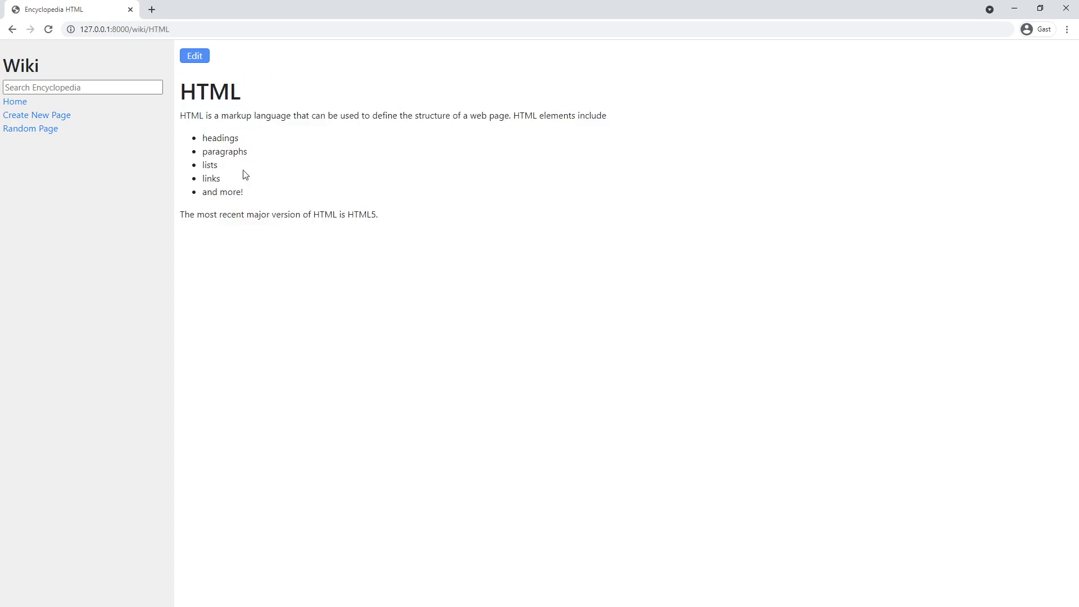
click(13, 102)
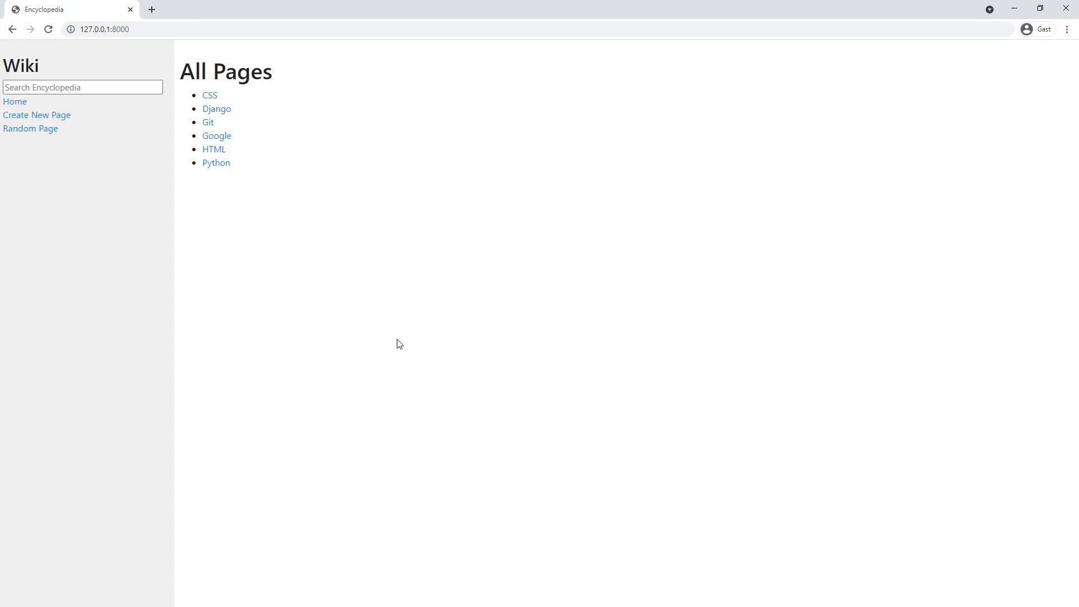